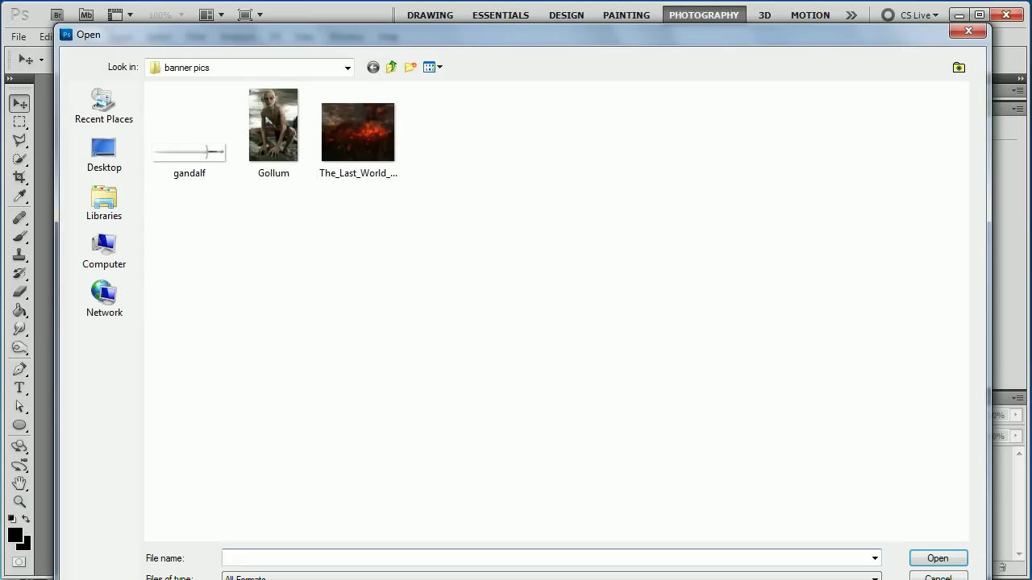
# - Open the gandalf, Gollum and The_Last_World_War images from the banner pics folder
pyautogui.moveTo(523, 241); pyautogui.dragTo(176, 149)
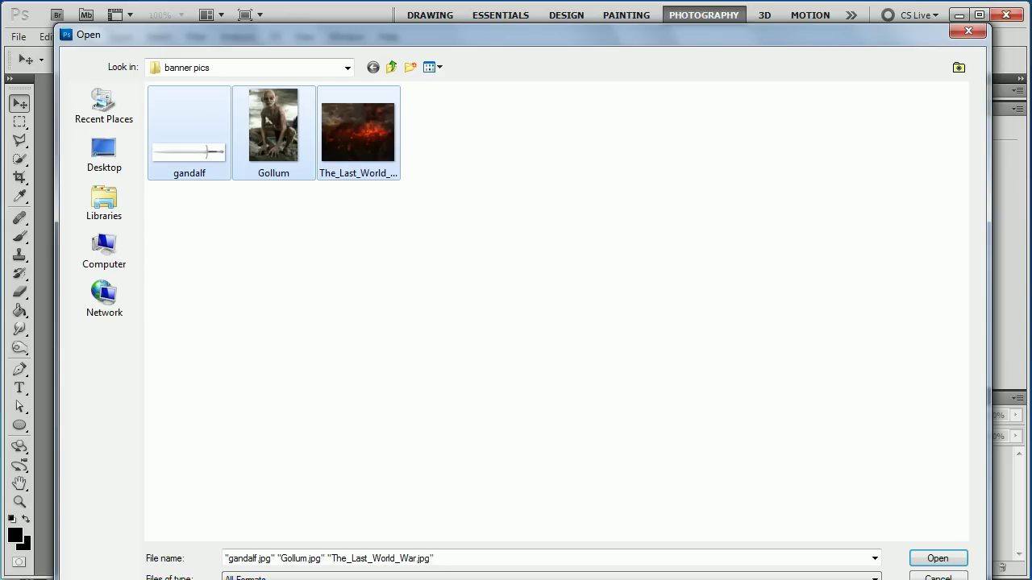
pyautogui.click(938, 558)
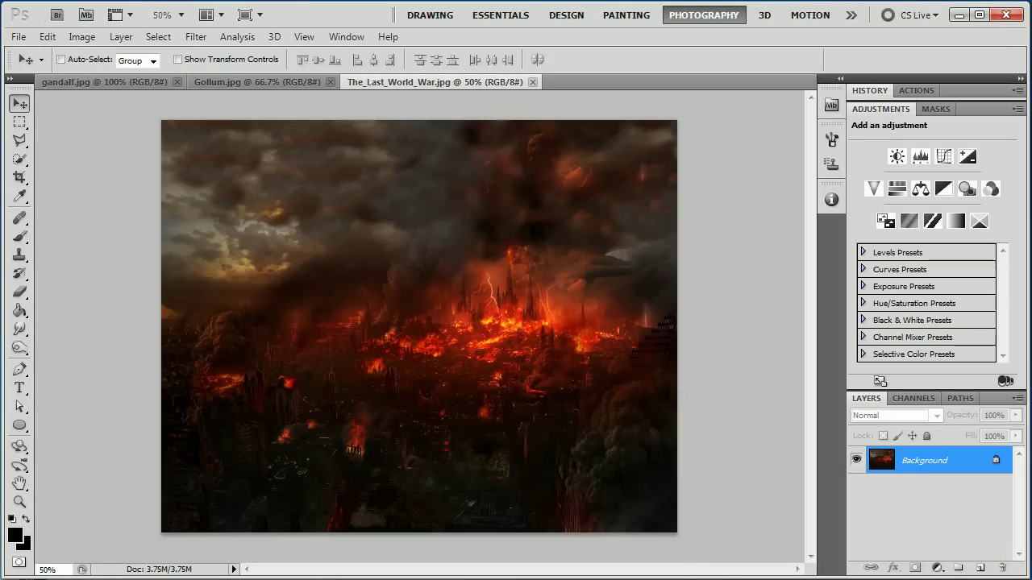
# - Create a new 800 x 200 pixel document at 72 pixels/inch with a white background
pyautogui.click(17, 37)
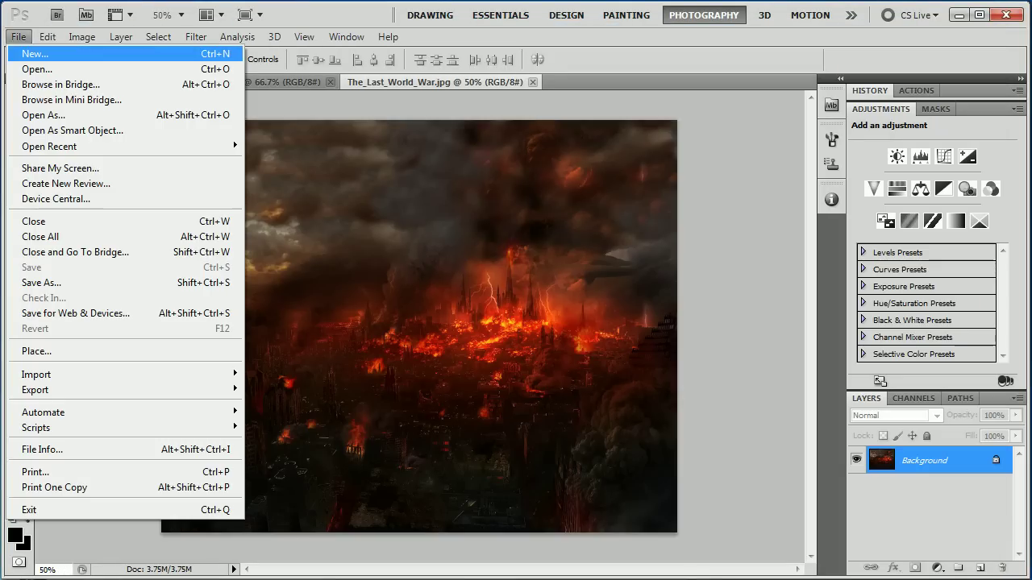
pyautogui.click(35, 53)
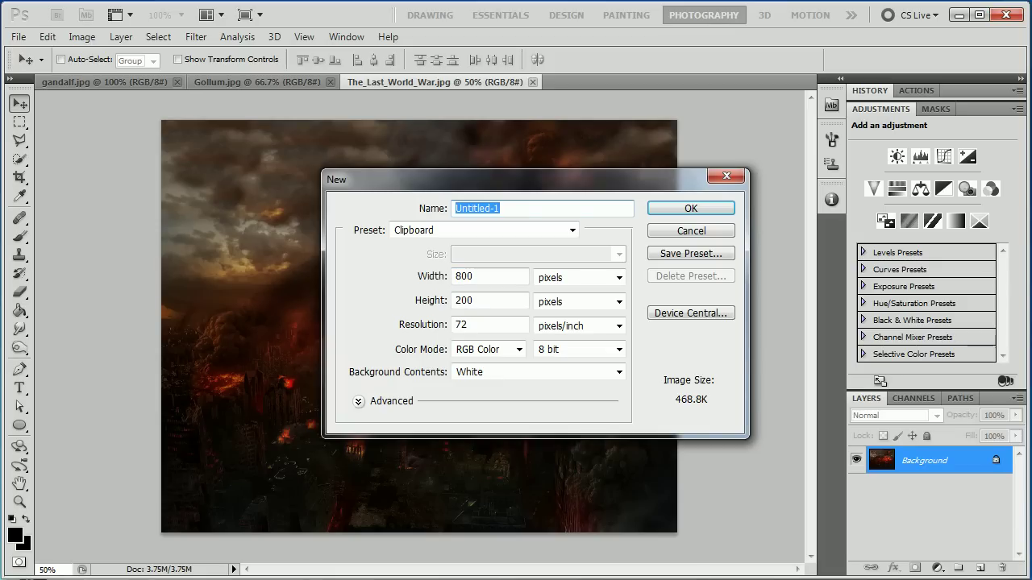
pyautogui.press('Return')
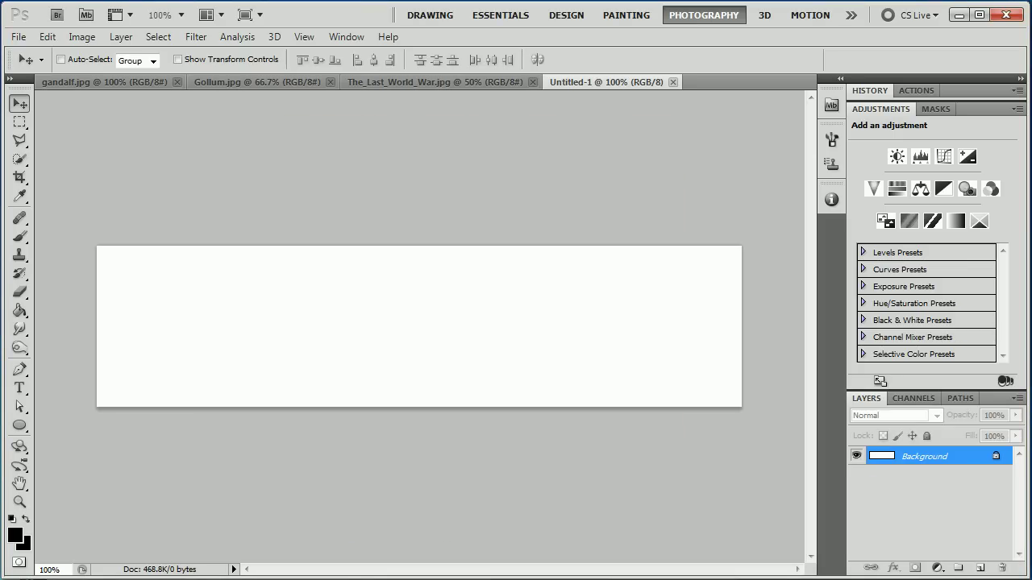
# - Copy the The_Last_World_War image into the new banner document as a layer and close the source image without saving
pyautogui.click(435, 81)
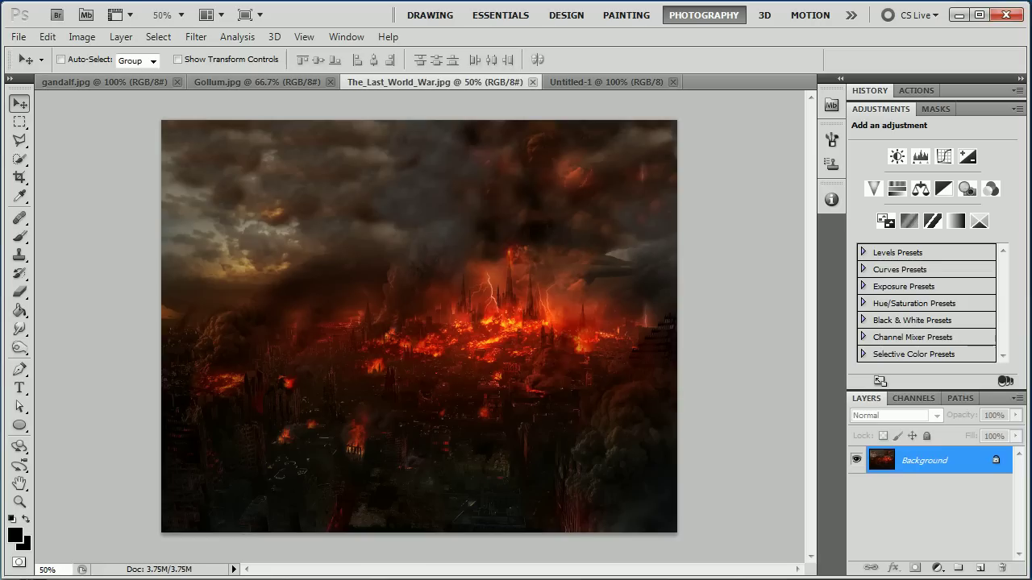
pyautogui.hotkey('ctrl', 'j')
pyautogui.moveTo(424, 334); pyautogui.dragTo(521, 258)
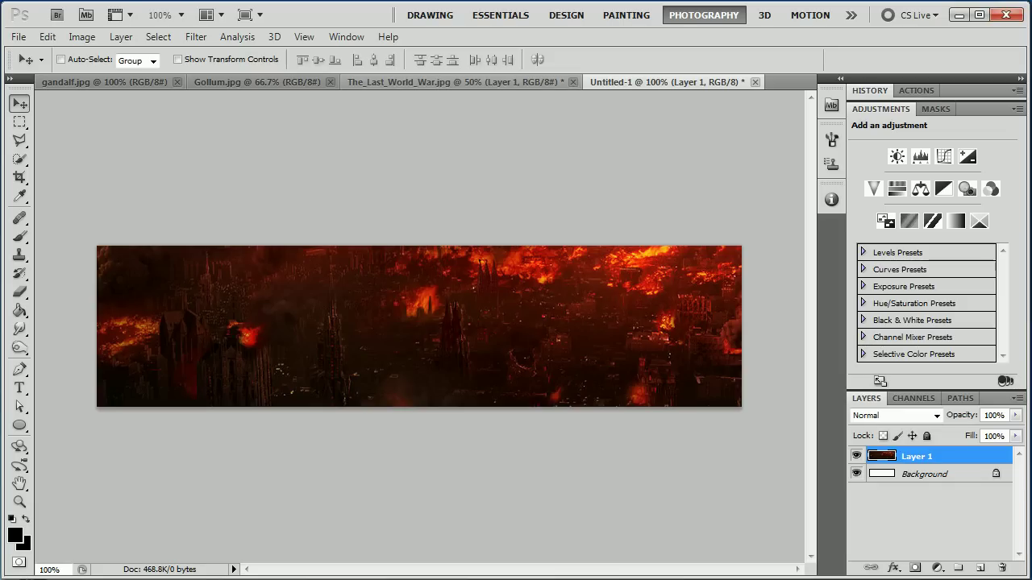
pyautogui.hotkey('ctrl', 'shift', 'Tab')
pyautogui.hotkey('ctrl', 'w')
pyautogui.press('n')
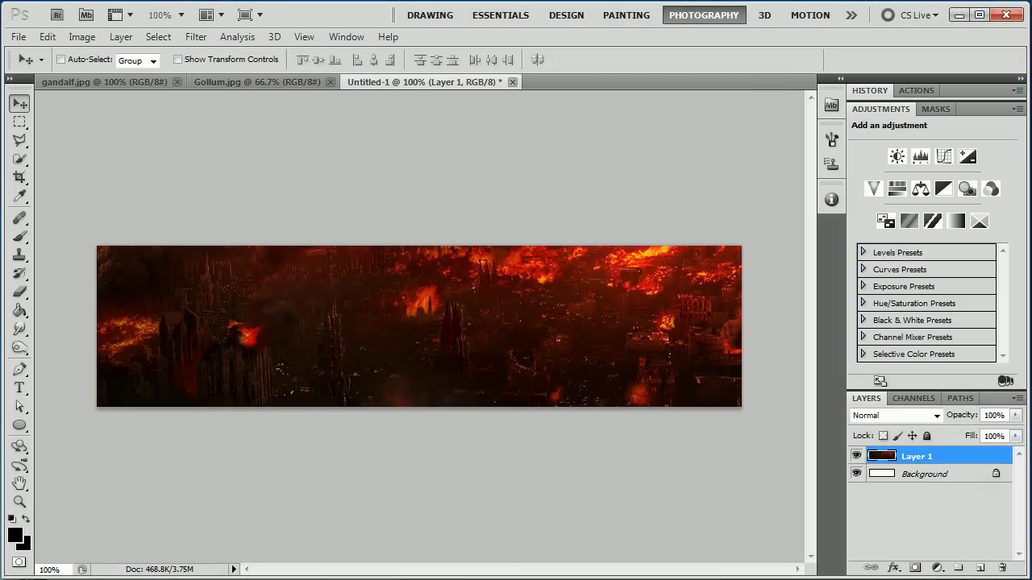
# - Copy the Gollum image into the banner document as a layer and close the source image without saving
pyautogui.click(270, 81)
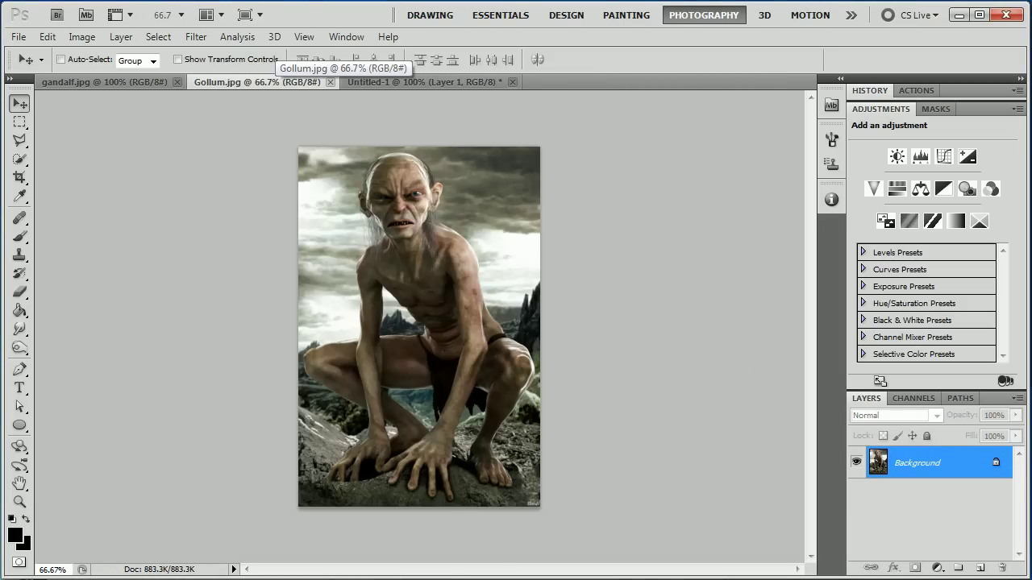
pyautogui.hotkey('ctrl', 'j')
pyautogui.moveTo(398, 300); pyautogui.dragTo(444, 266)
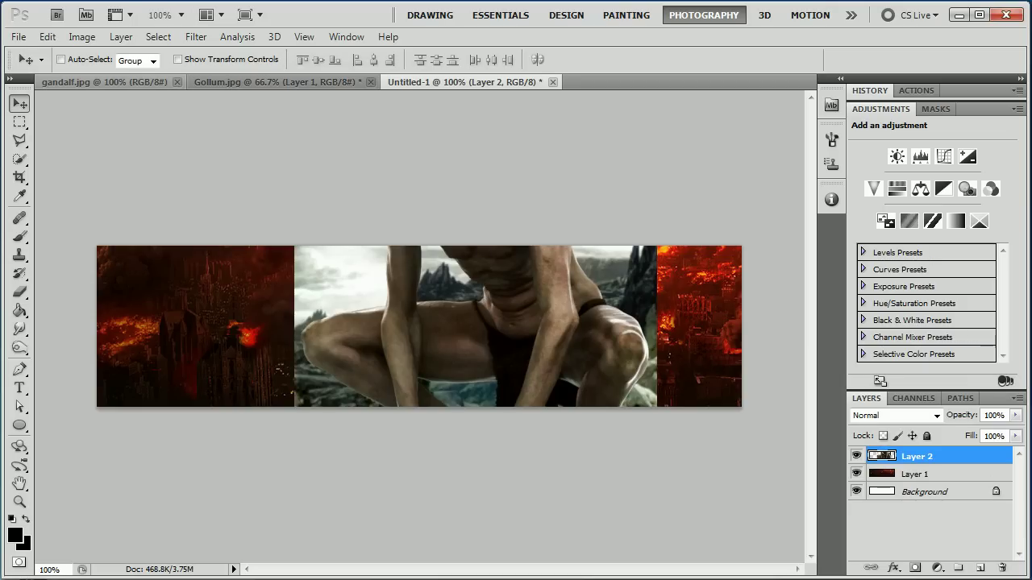
pyautogui.click(276, 82)
pyautogui.click(370, 82)
pyautogui.click(518, 237)
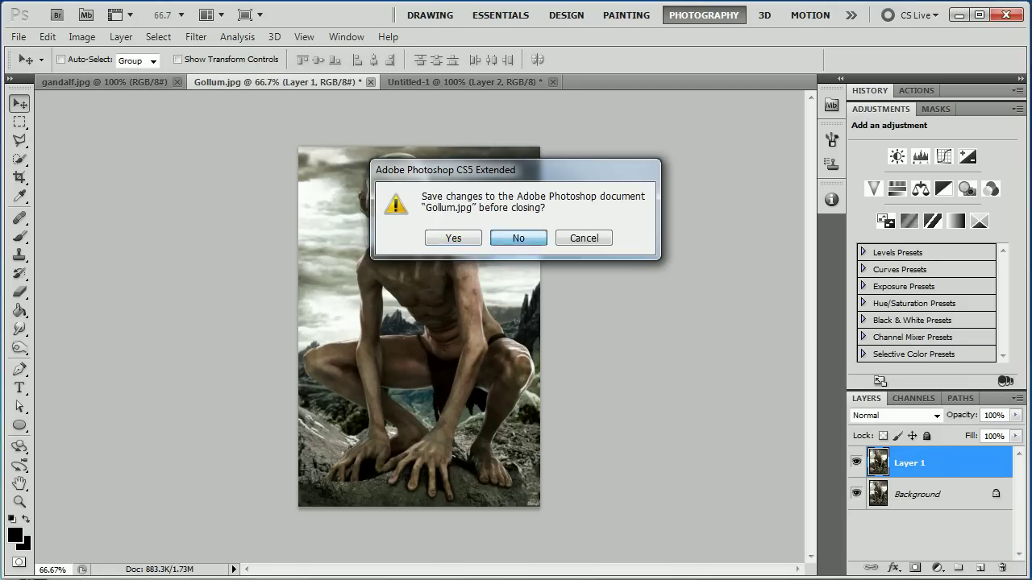
# - Copy the gandalf sword image into the banner document as the top layer, close its source without saving, and position it over the canvas
pyautogui.click(104, 81)
pyautogui.hotkey('ctrl', 'j')
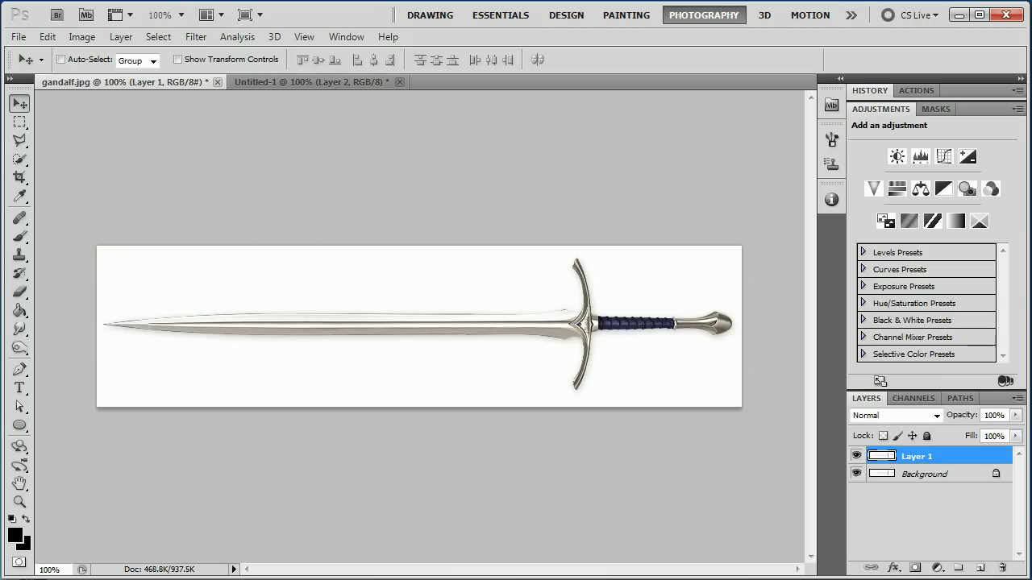
pyautogui.hotkey('ctrl', 'Tab')
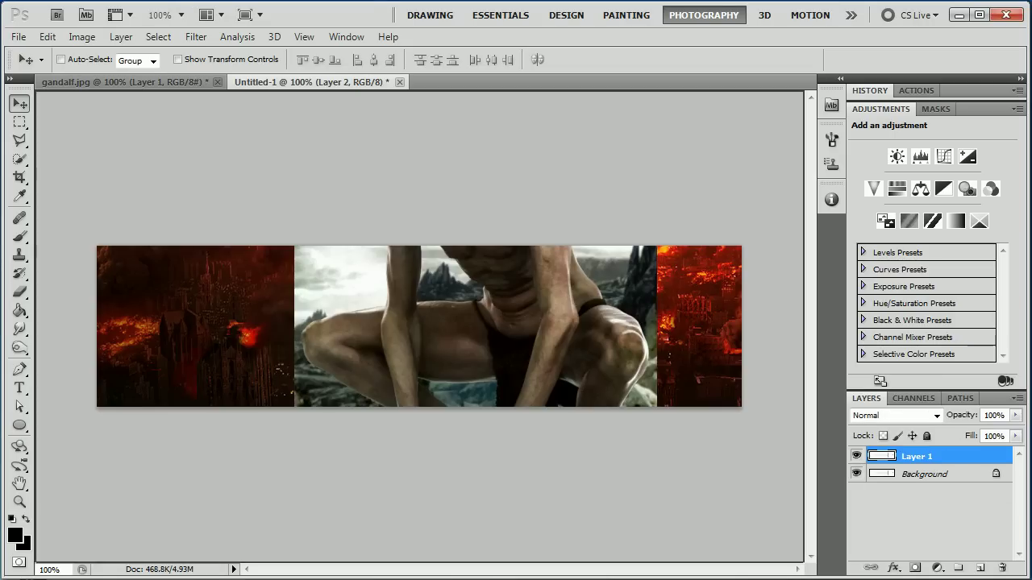
pyautogui.hotkey('ctrl', 'v')
pyautogui.hotkey('ctrl', 'Tab')
pyautogui.click(217, 81)
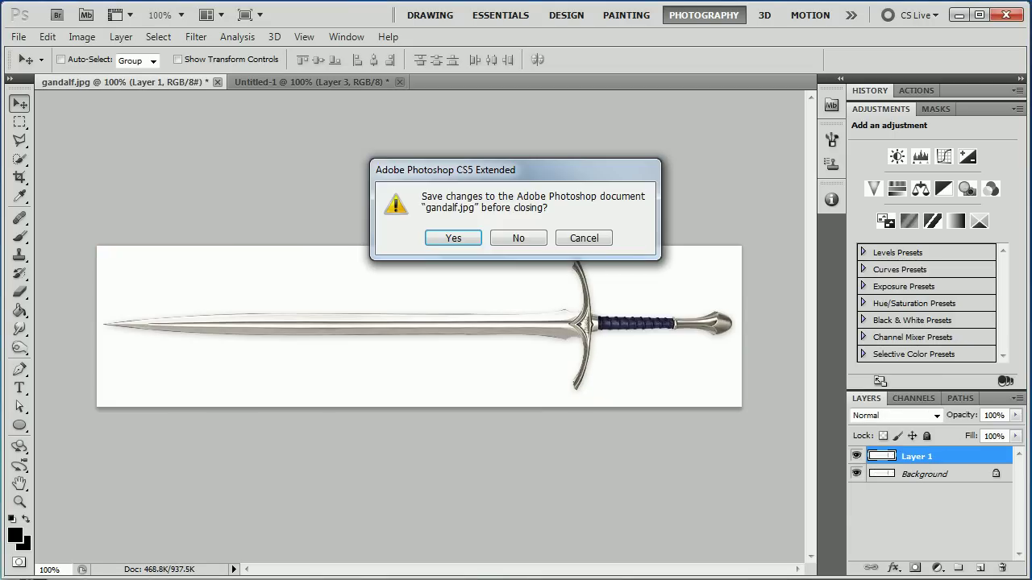
pyautogui.click(519, 238)
pyautogui.moveTo(518, 298); pyautogui.dragTo(515, 346)
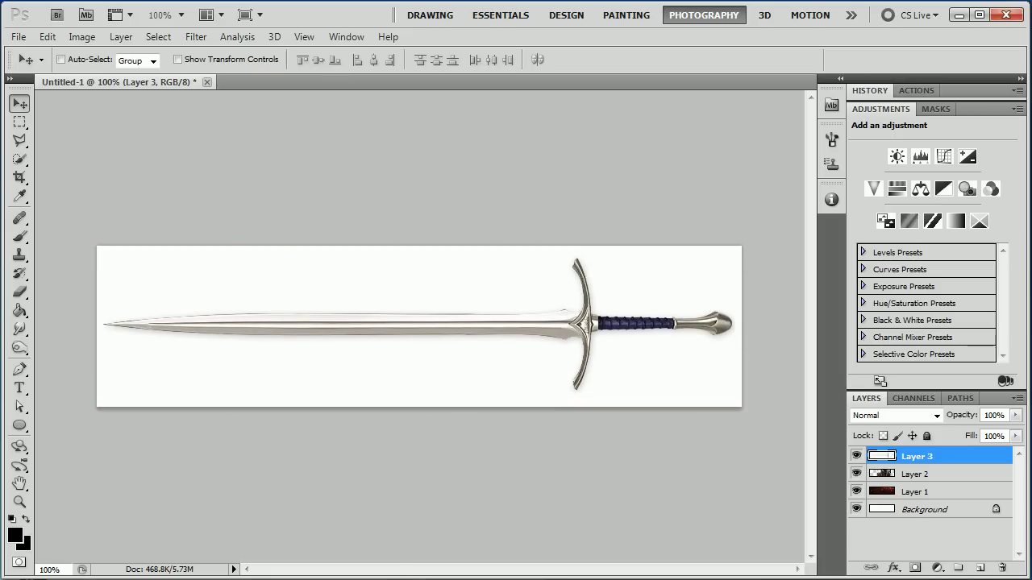
# - Hide the sword and Gollum layers and move the burning city layer so its lightning and towers sit in the right part of the banner
pyautogui.click(857, 456)
pyautogui.click(856, 474)
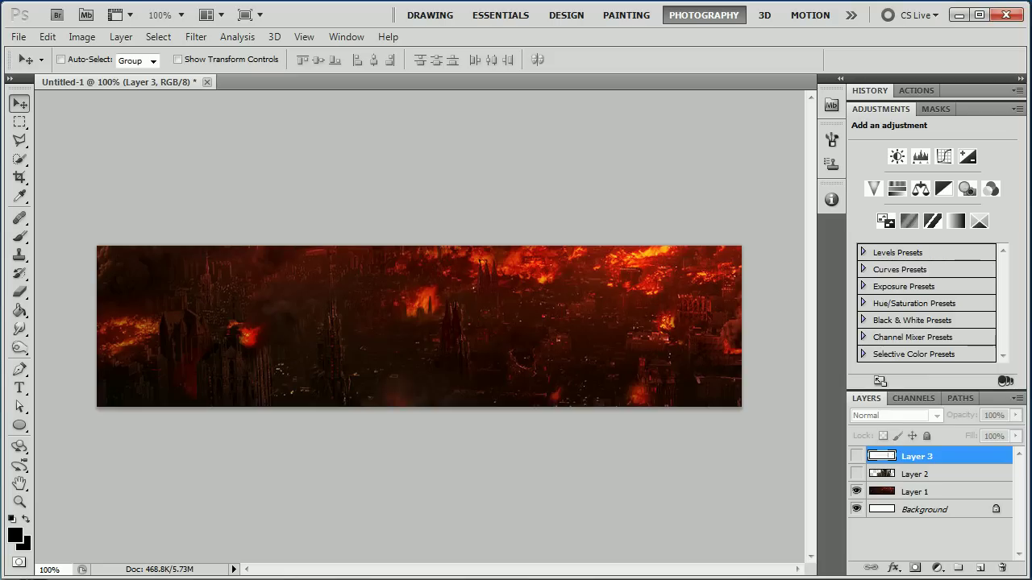
pyautogui.click(917, 492)
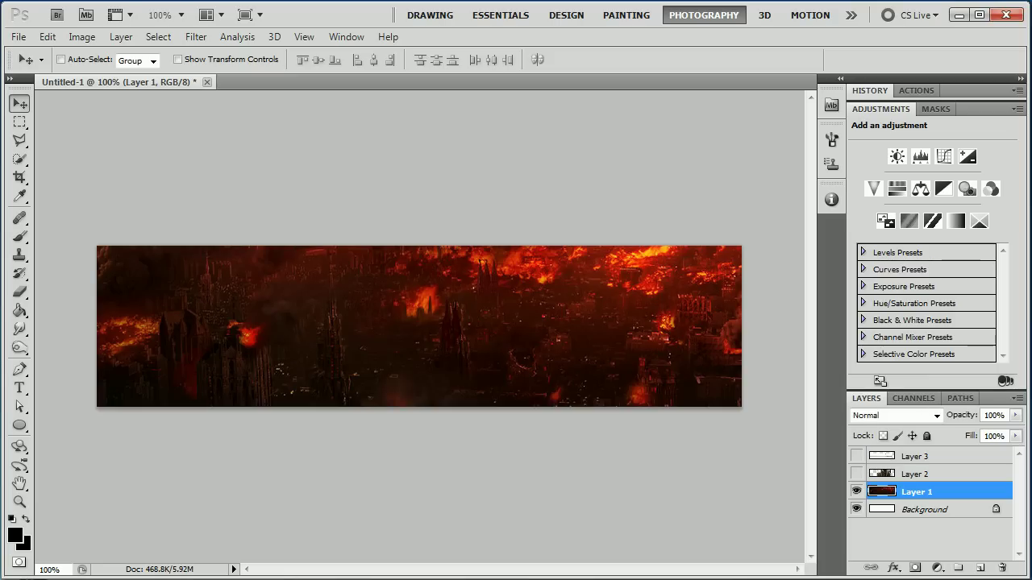
pyautogui.moveTo(451, 274); pyautogui.dragTo(427, 402)
pyautogui.moveTo(500, 307); pyautogui.dragTo(395, 351)
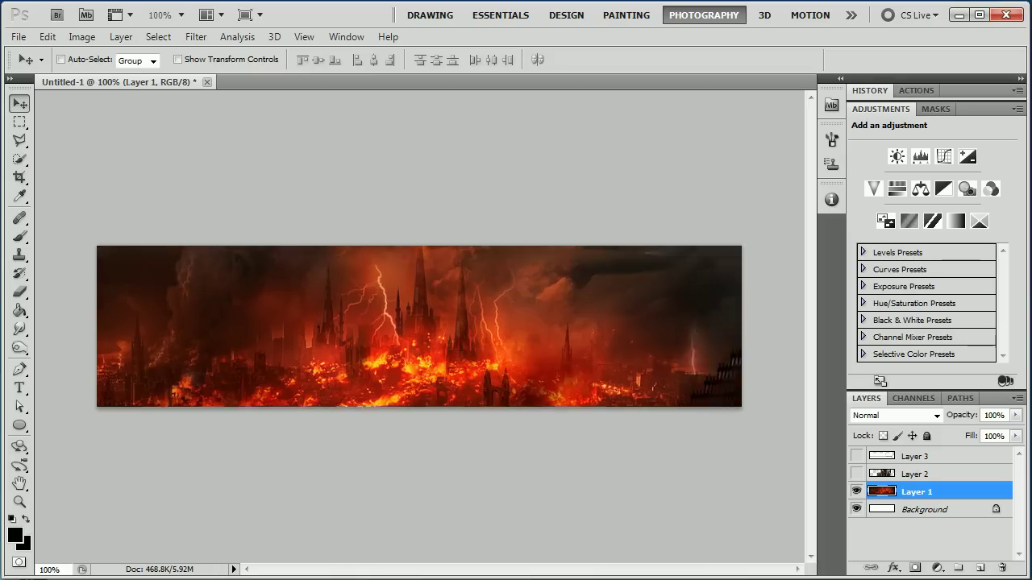
pyautogui.hotkey('shift', 'Right')
pyautogui.hotkey('shift', 'Right')
pyautogui.hotkey('shift', 'Right')
pyautogui.hotkey('shift', 'Right')
pyautogui.hotkey('shift', 'Right')
pyautogui.hotkey('shift', 'Right')
pyautogui.hotkey('shift', 'Right')
pyautogui.hotkey('shift', 'Right')
pyautogui.hotkey('shift', 'Right')
pyautogui.hotkey('shift', 'Right')
pyautogui.hotkey('shift', 'Right')
pyautogui.hotkey('shift', 'Right')
pyautogui.hotkey('shift', 'Right')
pyautogui.hotkey('shift', 'Right')
pyautogui.hotkey('shift', 'Right')
pyautogui.hotkey('shift', 'Right')
pyautogui.hotkey('shift', 'Right')
pyautogui.hotkey('shift', 'Right')
pyautogui.hotkey('shift', 'Right')
pyautogui.hotkey('shift', 'Right')
pyautogui.moveTo(500, 323); pyautogui.dragTo(479, 329)
pyautogui.moveTo(565, 323); pyautogui.dragTo(617, 301)
# - Scale the burning city layer down proportionally to about 89% and reposition it to fill the banner
pyautogui.hotkey('ctrl', 't')
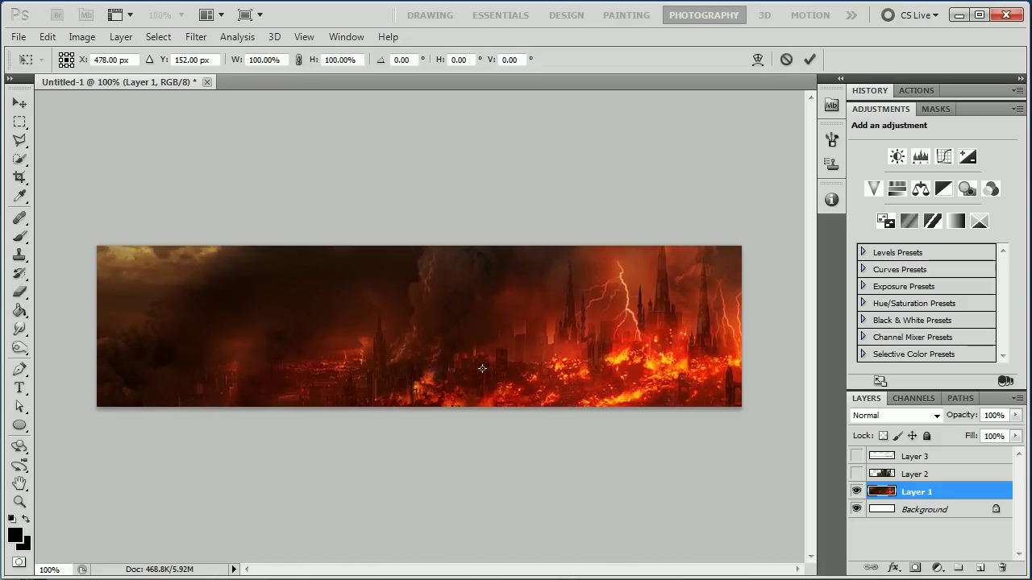
pyautogui.hotkey('ctrl', '-')
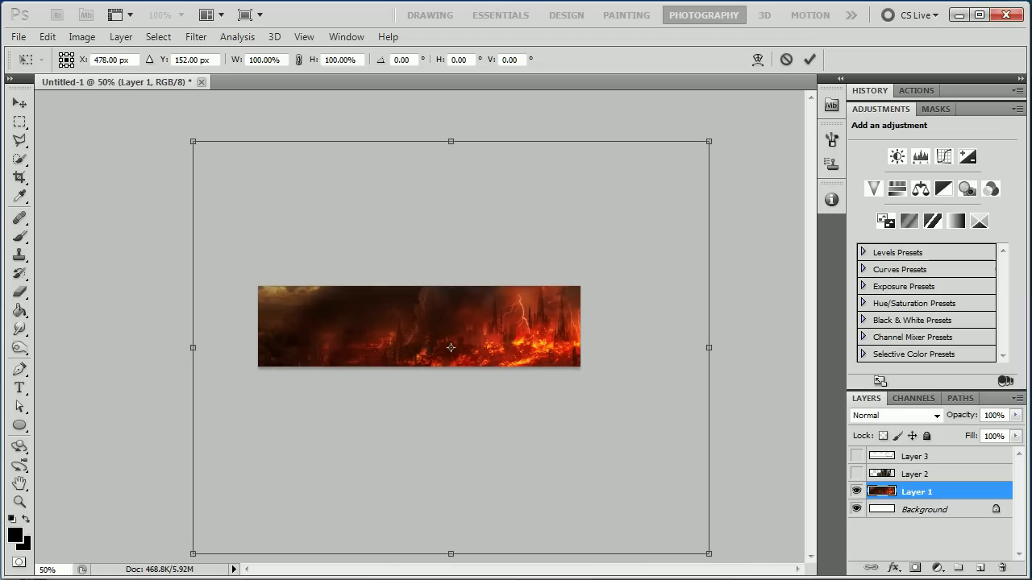
pyautogui.moveTo(709, 554); pyautogui.dragTo(652, 509)
pyautogui.moveTo(422, 325); pyautogui.dragTo(451, 351)
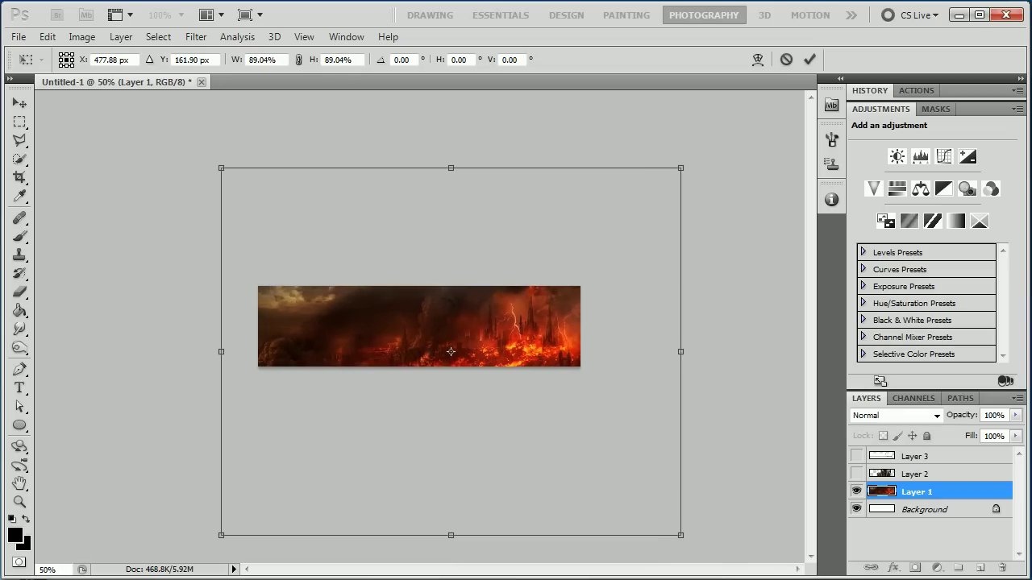
pyautogui.hotkey('ctrl', '+')
pyautogui.hotkey('ctrl', '+')
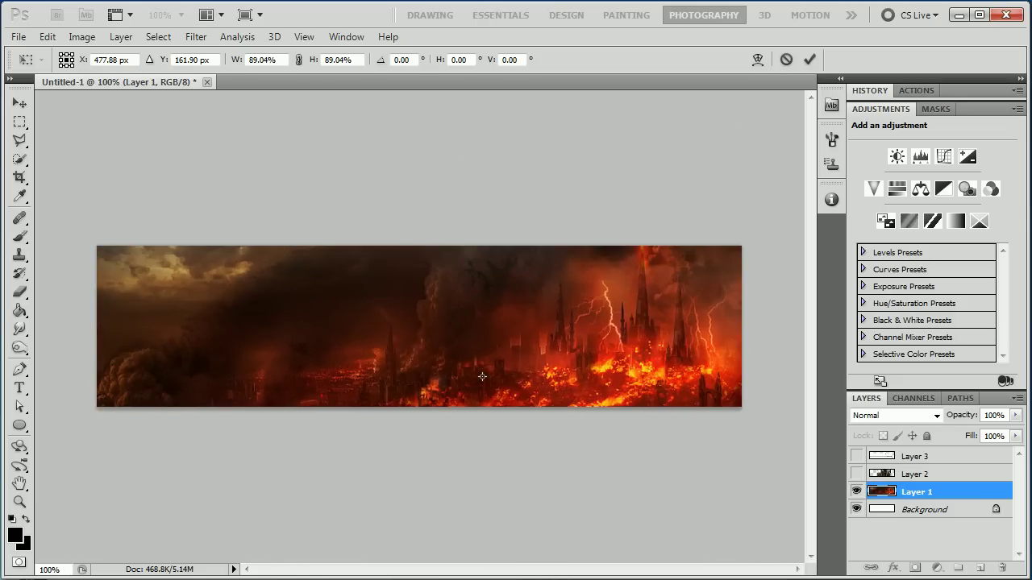
pyautogui.press('Return')
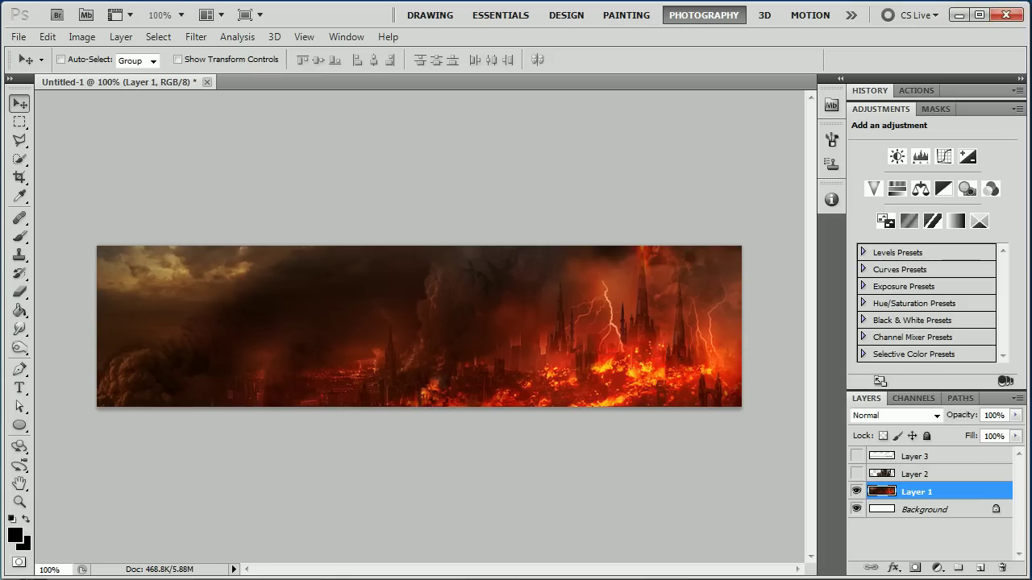
# - Add the text "Sazalking" at 48 pt near the banner's upper left corner
pyautogui.click(20, 388)
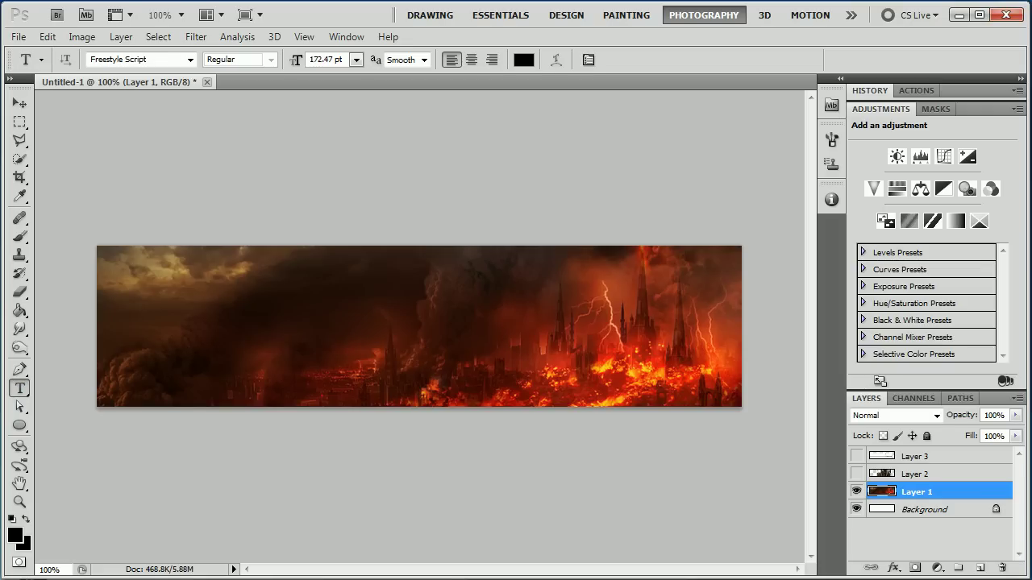
pyautogui.click(136, 287)
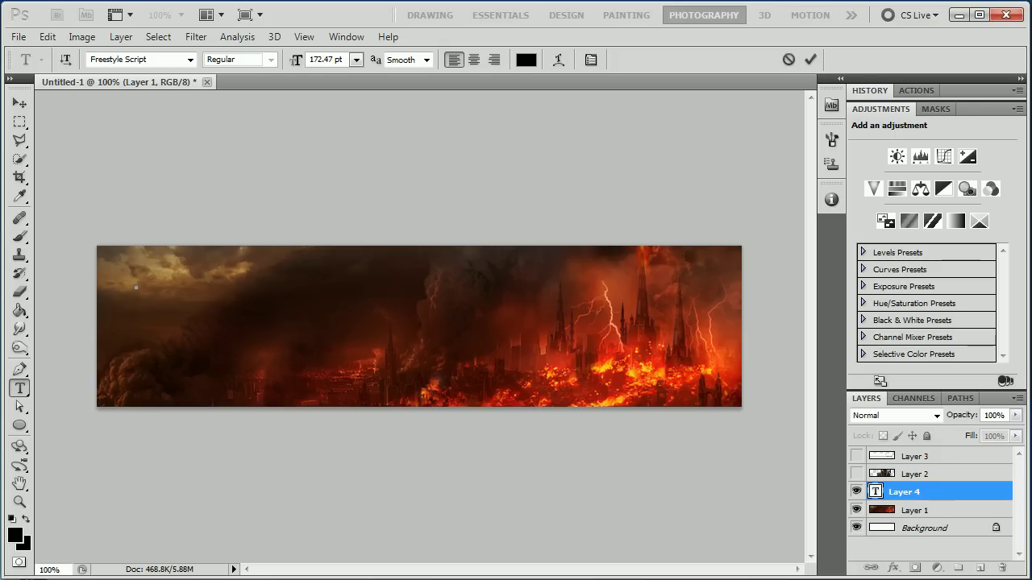
pyautogui.click(355, 59)
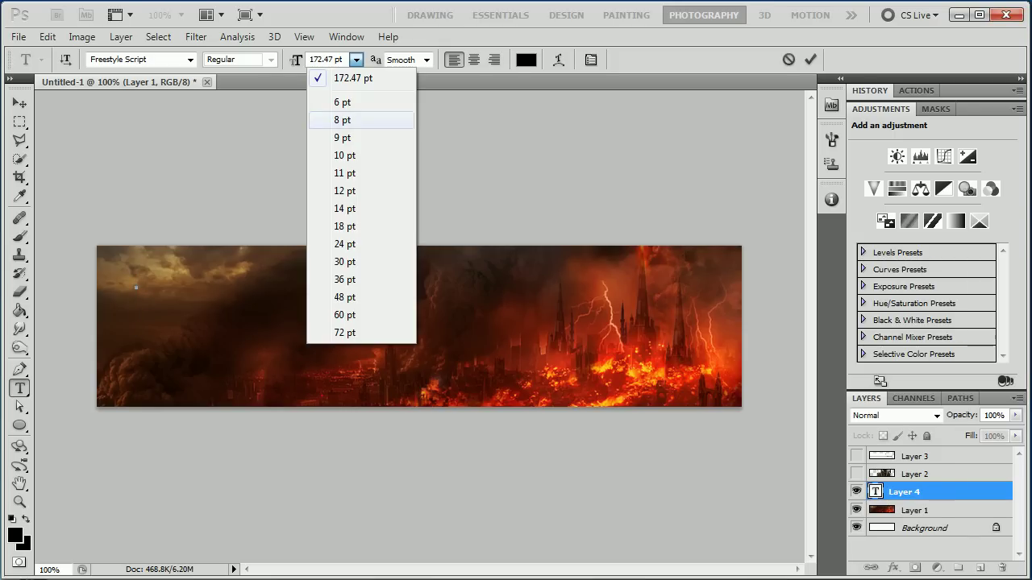
pyautogui.click(339, 299)
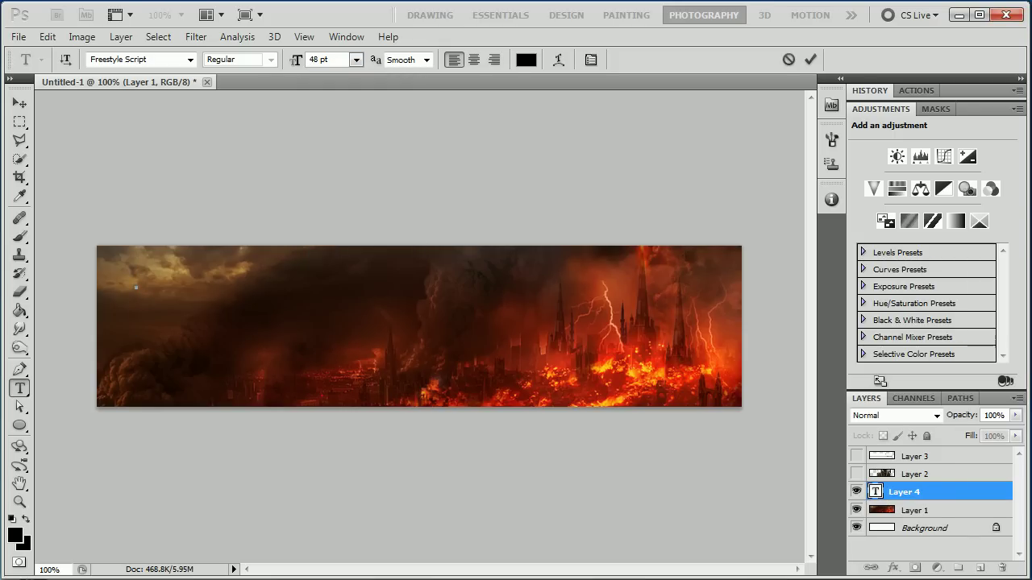
pyautogui.write('Sazalking')
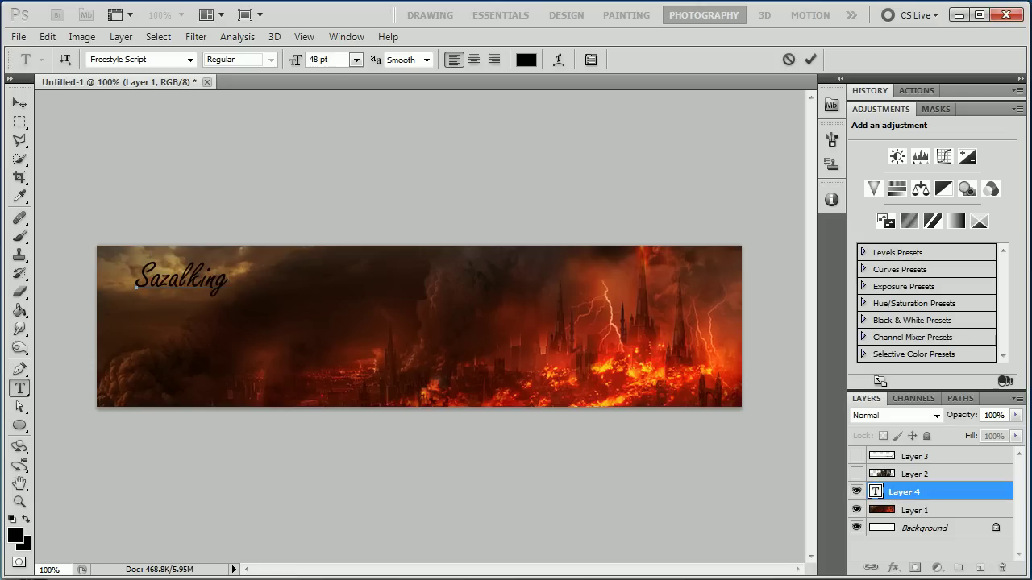
pyautogui.click(19, 104)
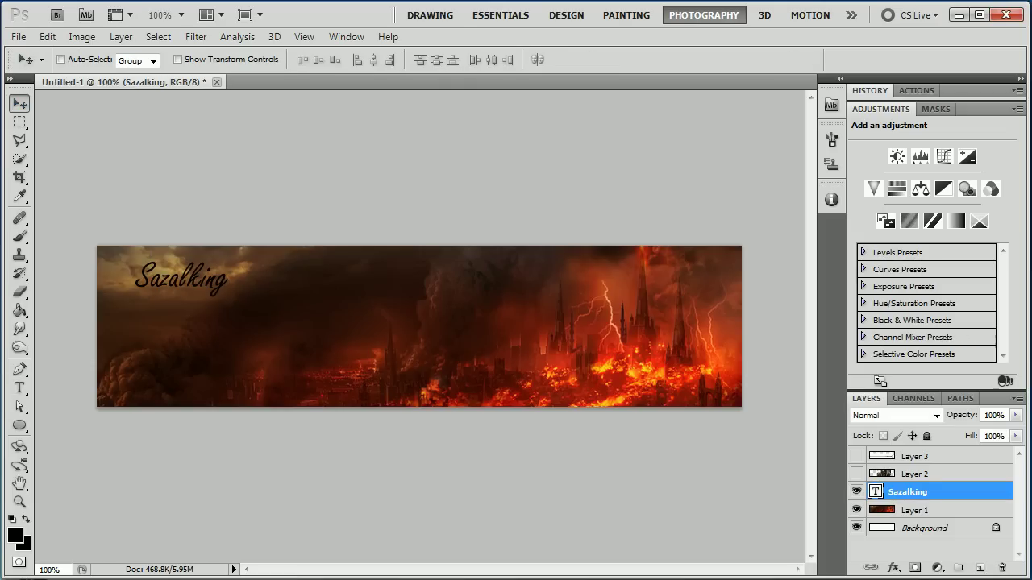
# - Stretch the Sazalking text to about 408% width and 269% height and position it across the banner's left half
pyautogui.hotkey('ctrl', 't')
pyautogui.moveTo(229, 300); pyautogui.dragTo(516, 377)
pyautogui.moveTo(347, 323); pyautogui.dragTo(323, 313)
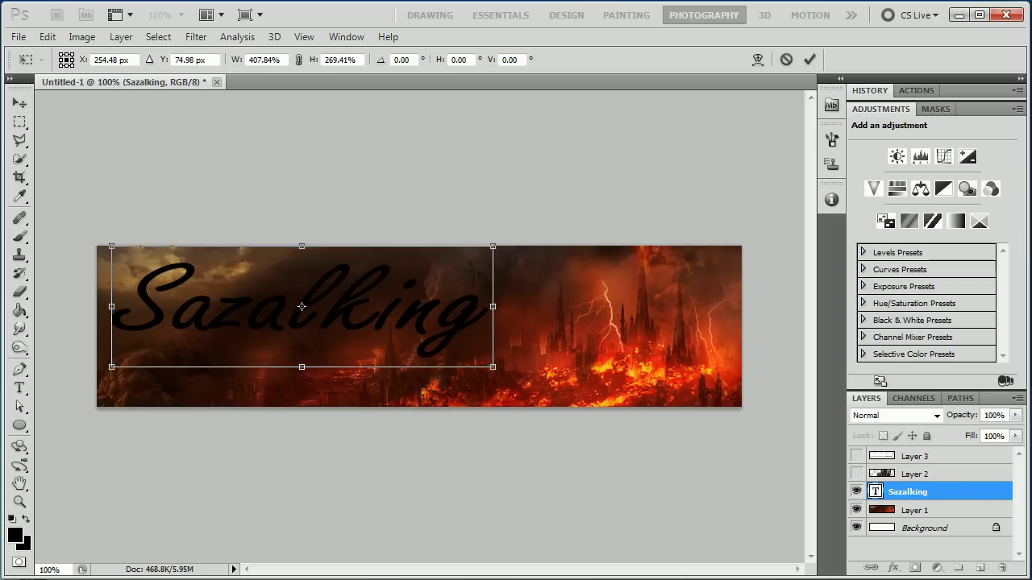
pyautogui.press('Return')
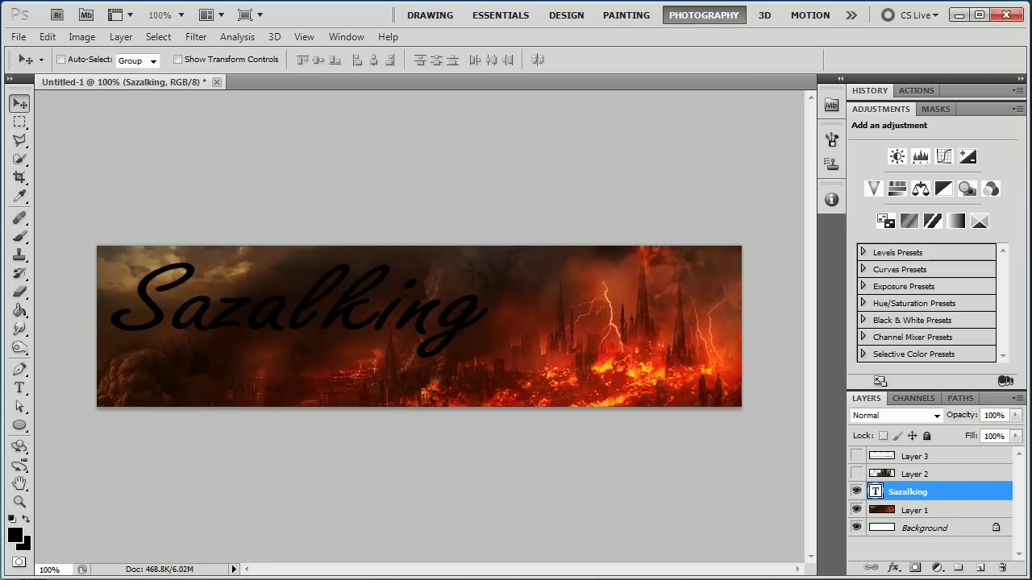
# - Change the Sazalking text color to white (ffffff)
pyautogui.doubleClick(875, 492)
pyautogui.click(526, 60)
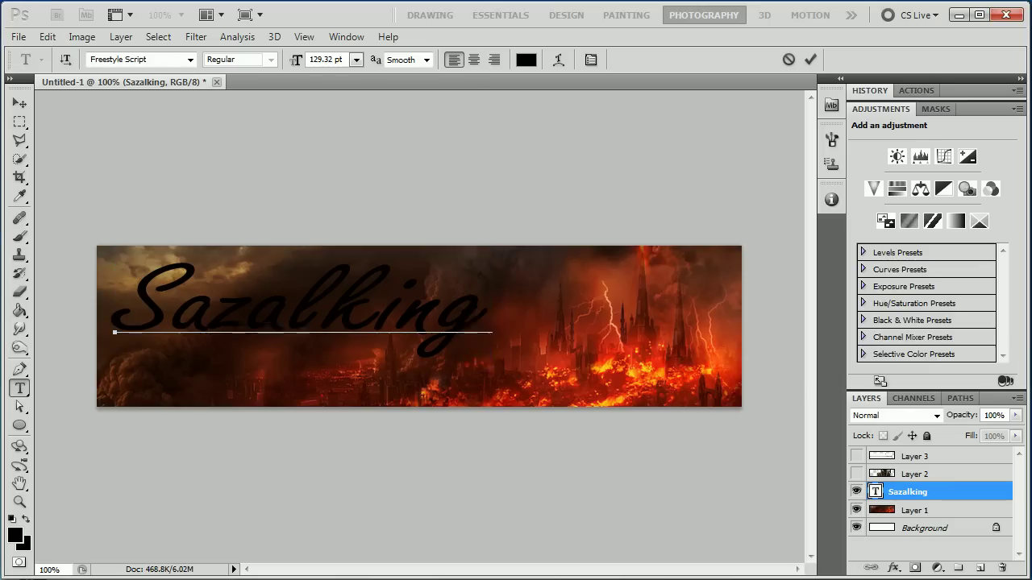
pyautogui.click(494, 130)
pyautogui.moveTo(700, 89); pyautogui.dragTo(767, 94)
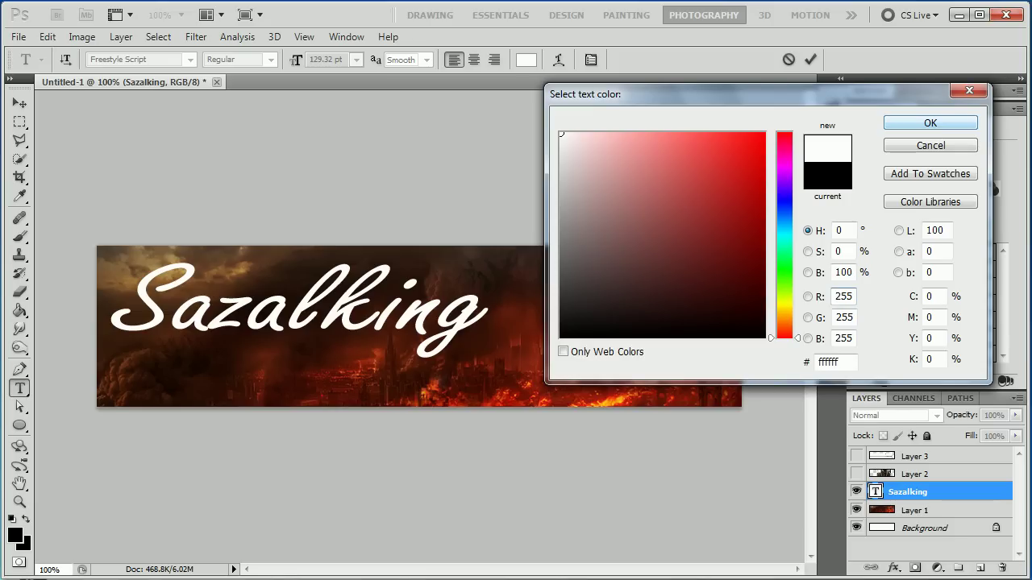
pyautogui.click(929, 123)
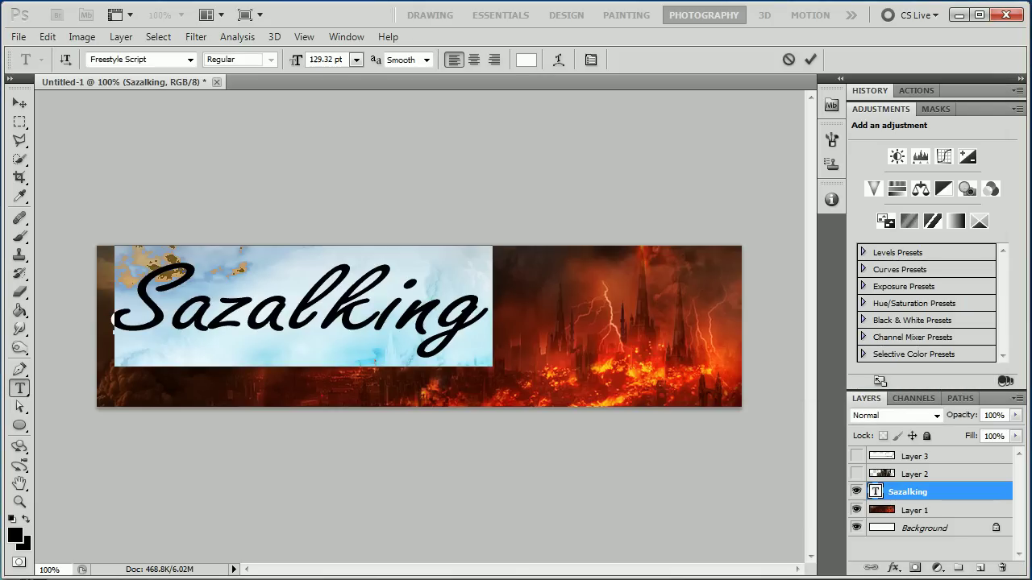
pyautogui.click(19, 103)
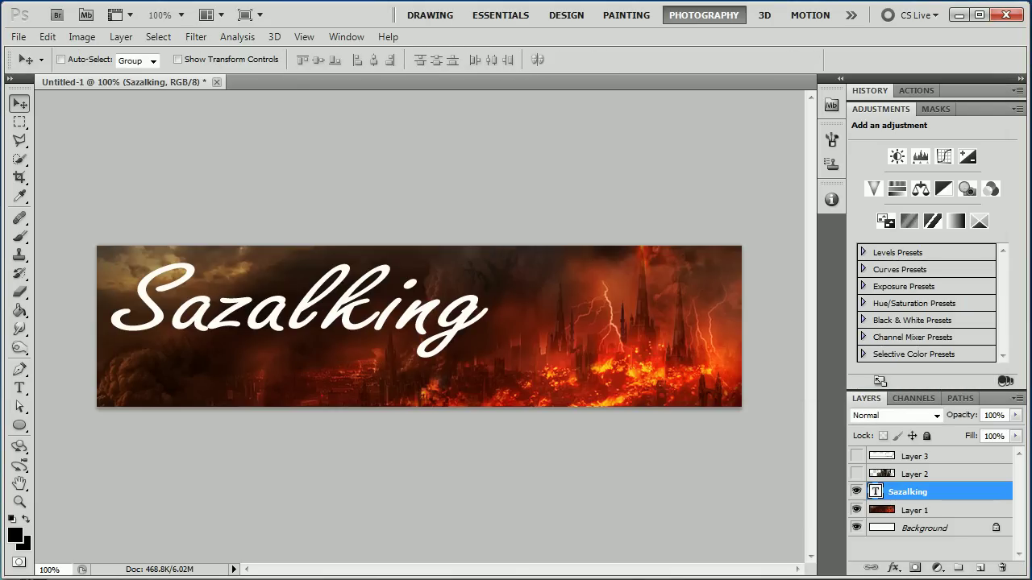
# - Duplicate the Sazalking text layer, and show the sword layer and reposition it to cover the whole banner
pyautogui.hotkey('ctrl', 'j')
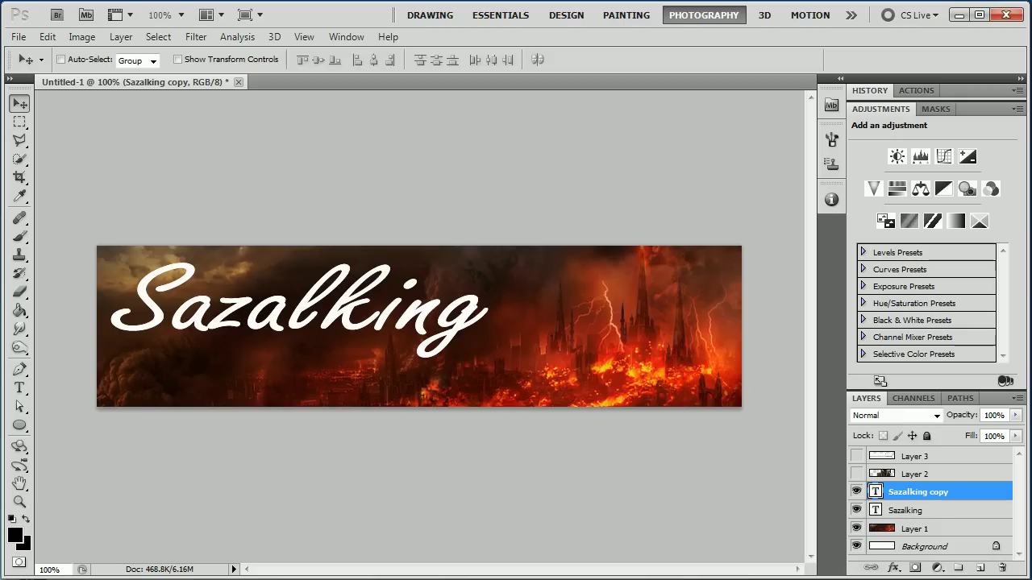
pyautogui.click(856, 457)
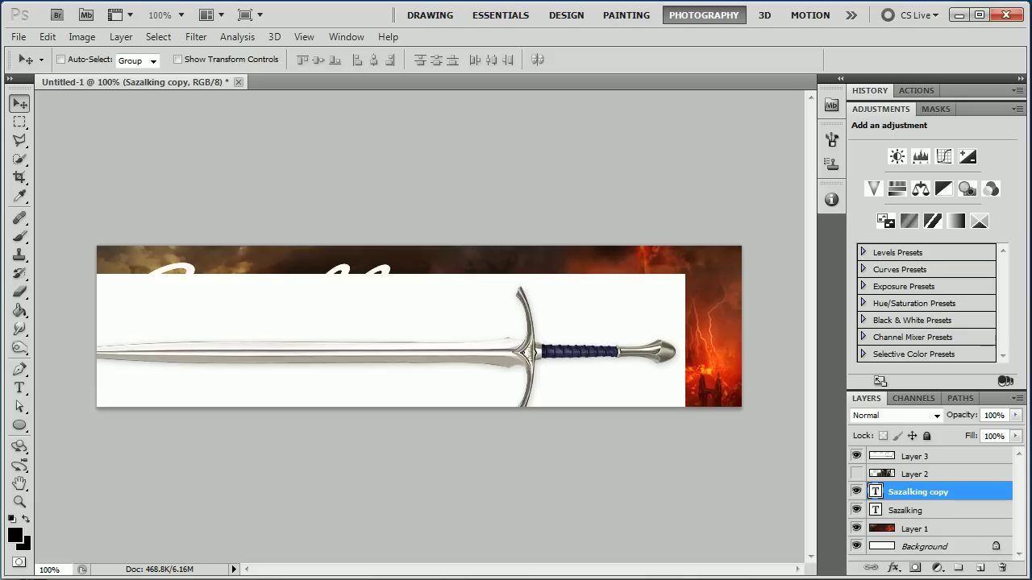
pyautogui.click(917, 457)
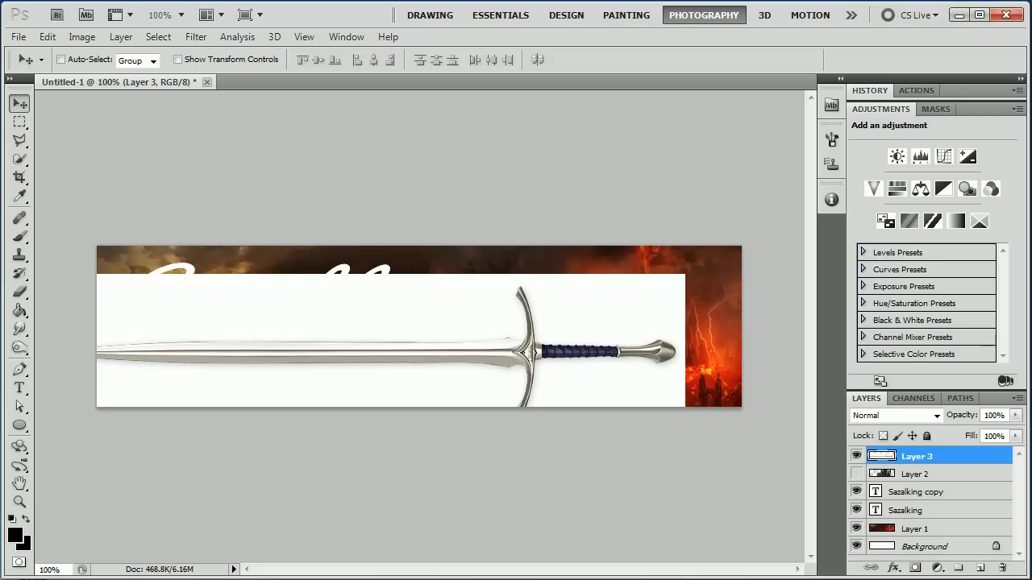
pyautogui.moveTo(391, 341); pyautogui.dragTo(448, 313)
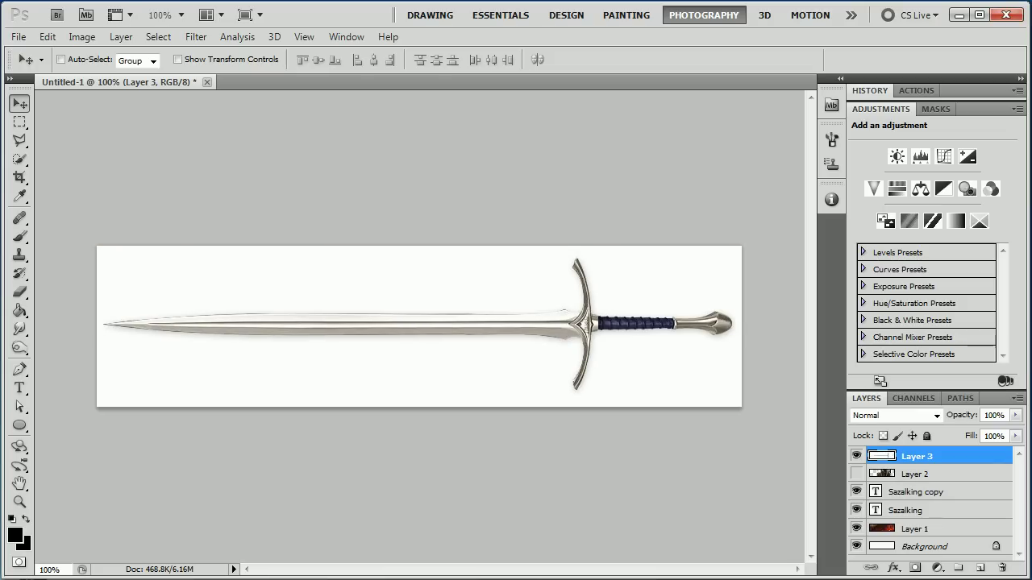
# - Select the white background around the sword with the Magic Wand at tolerance 32
pyautogui.click(19, 158)
pyautogui.click(81, 175)
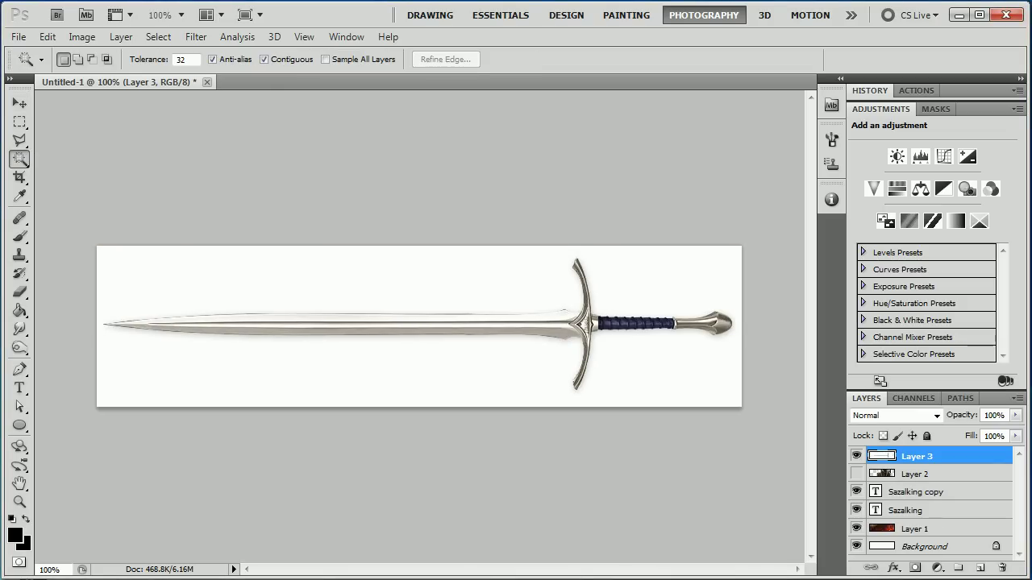
pyautogui.click(363, 281)
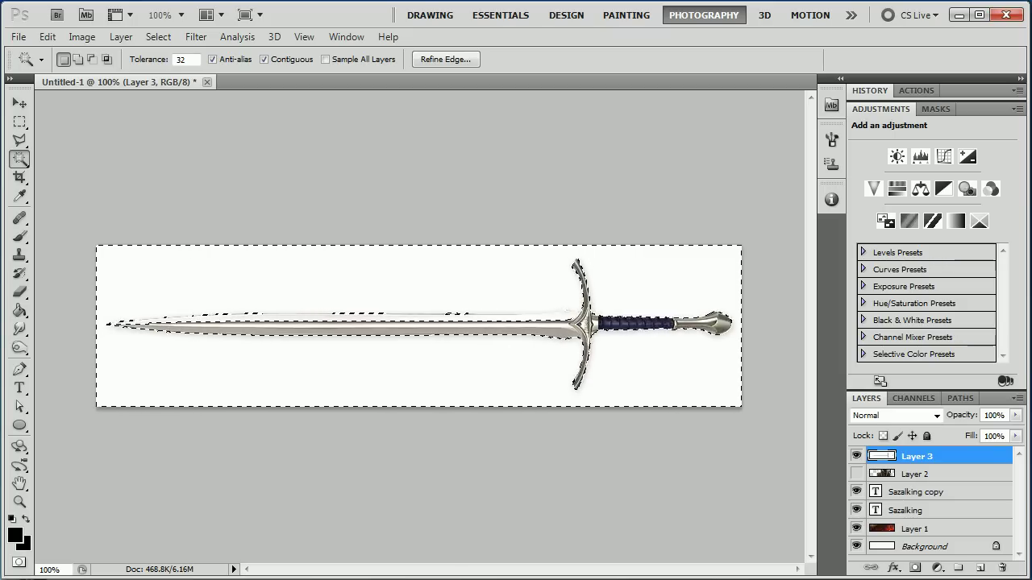
# - Subtract the sword blade from the background selection along its full length with the Quick Selection tool
pyautogui.click(19, 158)
pyautogui.click(81, 159)
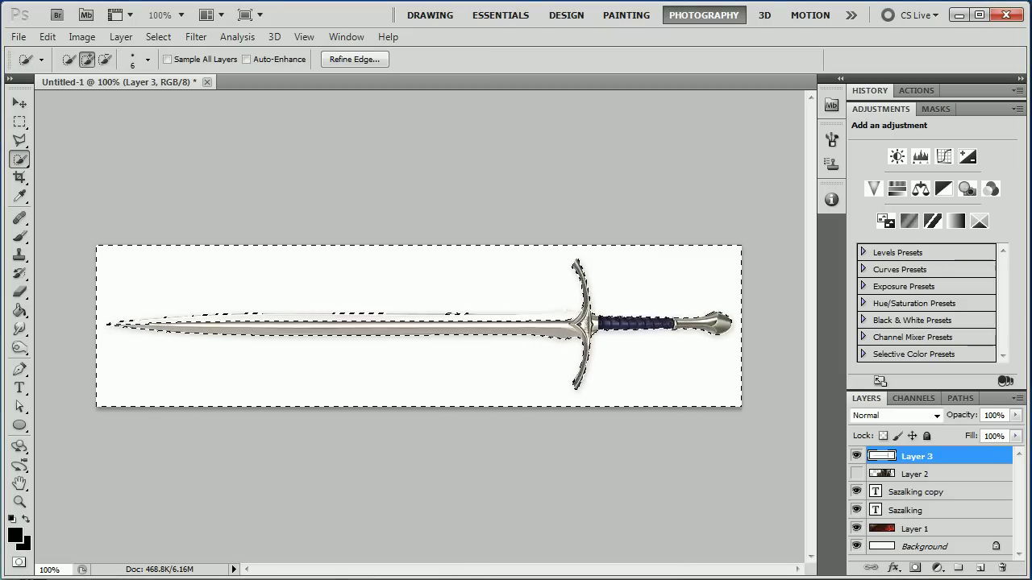
pyautogui.hotkey('ctrl', '+')
pyautogui.press('alt')
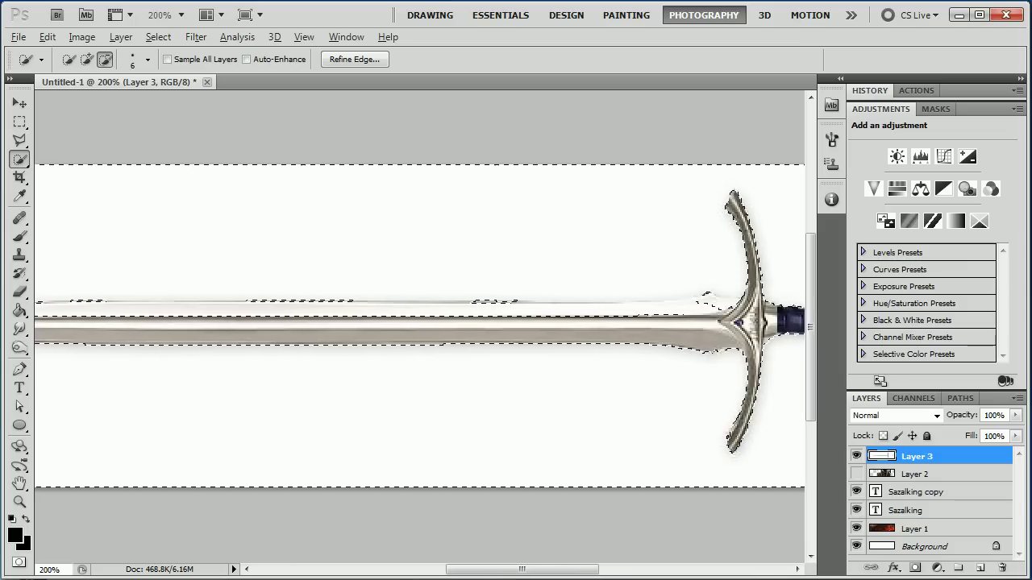
pyautogui.moveTo(703, 309)
pyautogui.mouseDown()
pyautogui.moveTo(40, 311)
pyautogui.moveTo(476, 322)
pyautogui.moveTo(295, 327)
pyautogui.mouseUp()
pyautogui.press('space')
pyautogui.press('alt')
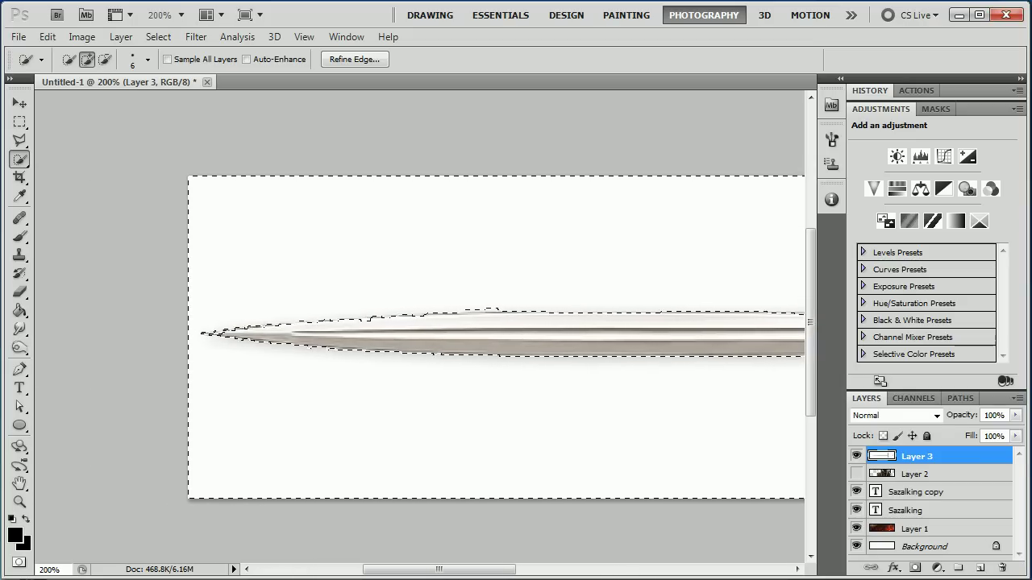
pyautogui.moveTo(710, 339); pyautogui.dragTo(296, 339)
pyautogui.moveTo(774, 354); pyautogui.dragTo(805, 358)
pyautogui.hotkey('ctrl', 'd')
pyautogui.moveTo(403, 347); pyautogui.dragTo(680, 349)
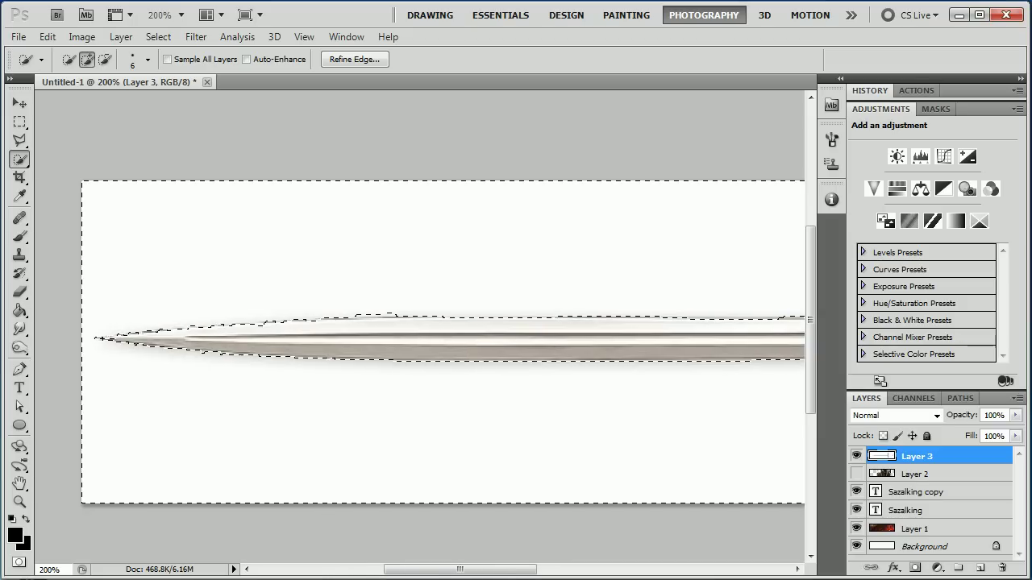
pyautogui.press('alt')
# - Feather the selection by 0.3 pixels, delete the sword's white background and deselect
pyautogui.hotkey('shift', 'F6')
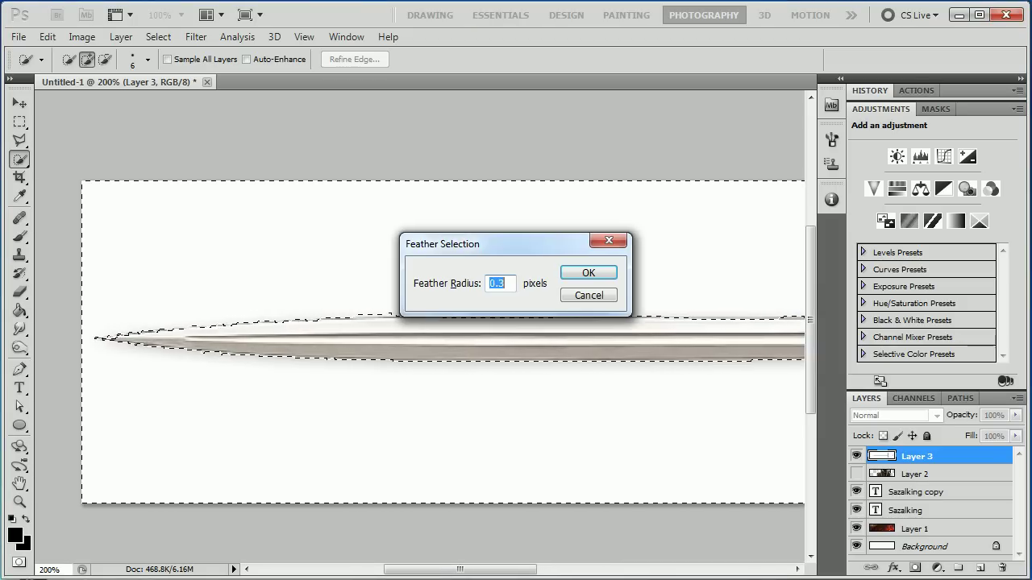
pyautogui.moveTo(499, 242); pyautogui.dragTo(474, 230)
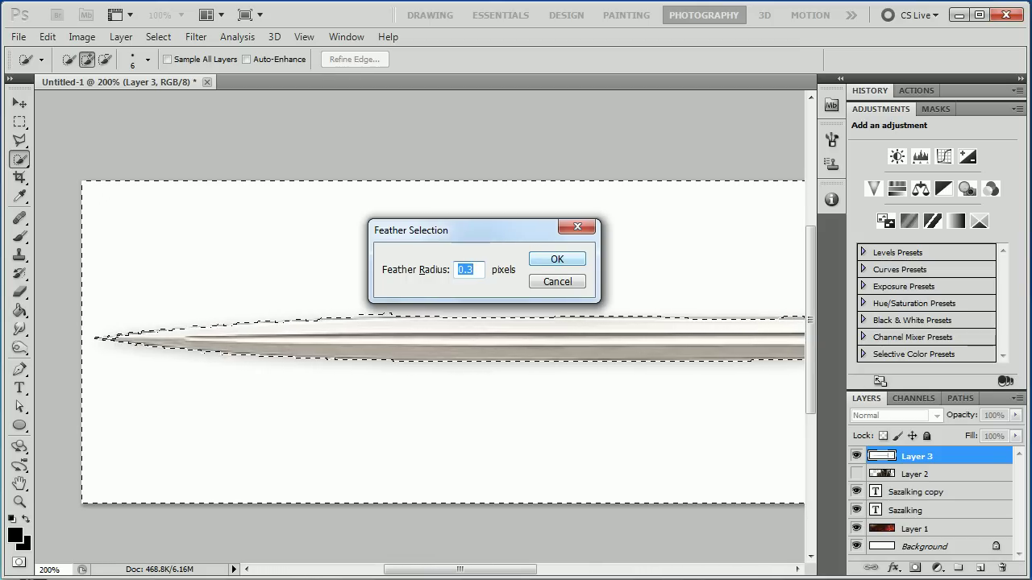
pyautogui.press('Return')
pyautogui.hotkey('ctrl', '-')
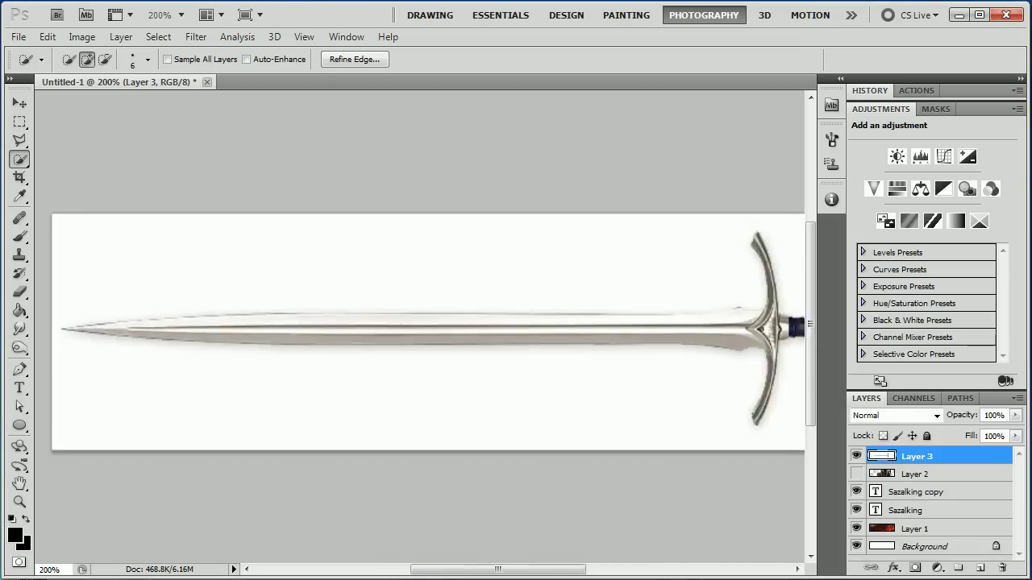
pyautogui.press('Delete')
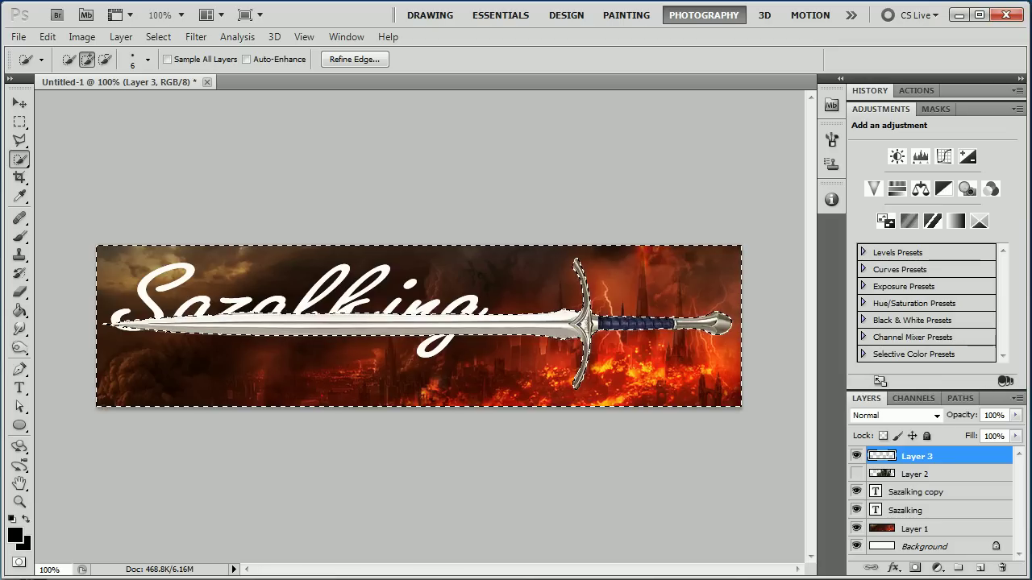
pyautogui.hotkey('ctrl', 'd')
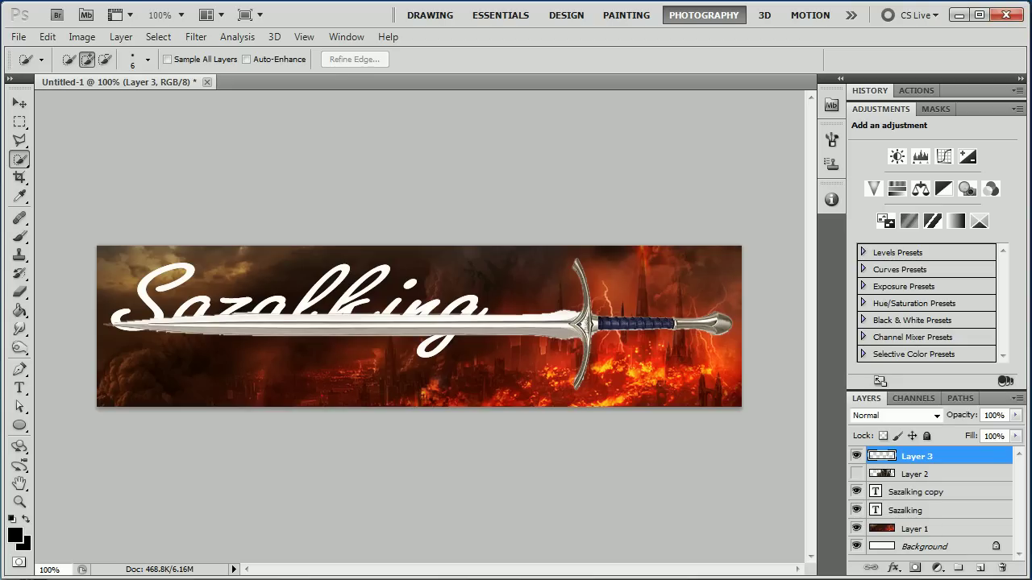
# - Move the sword layer between the two Sazalking text layers and flip the sword horizontally
pyautogui.moveTo(916, 456); pyautogui.dragTo(916, 499)
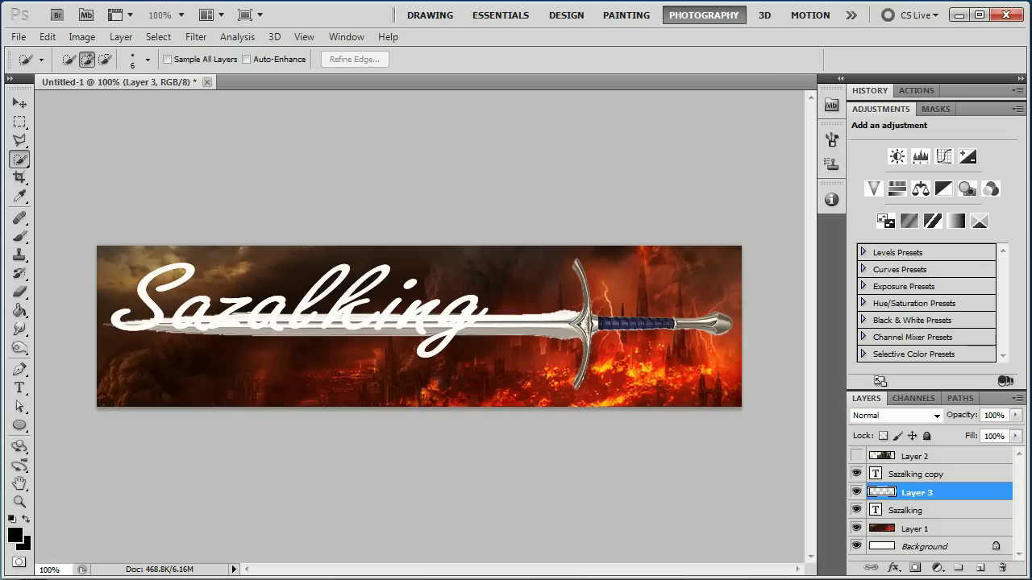
pyautogui.hotkey('ctrl', 't')
pyautogui.rightClick(606, 320)
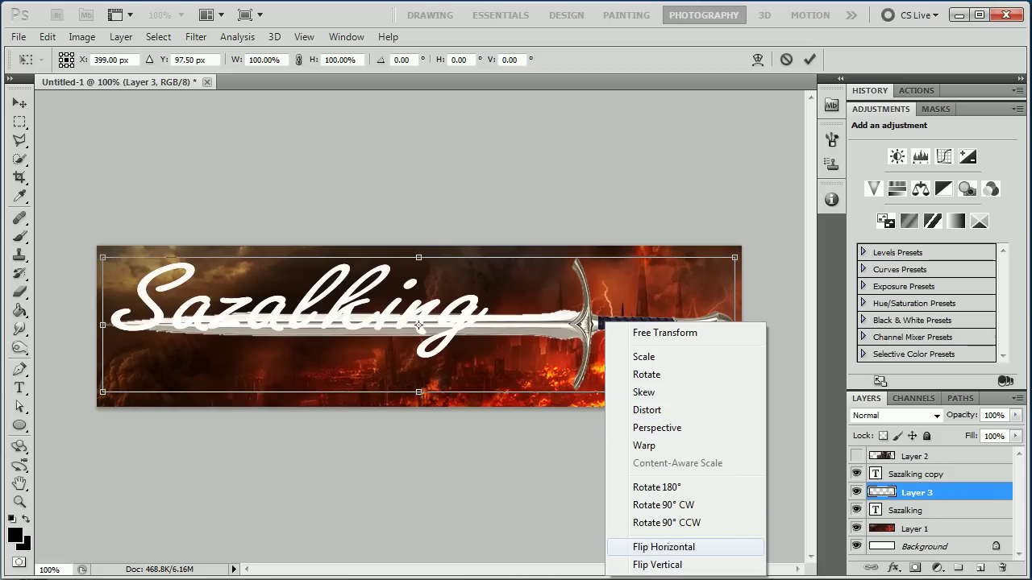
pyautogui.click(663, 547)
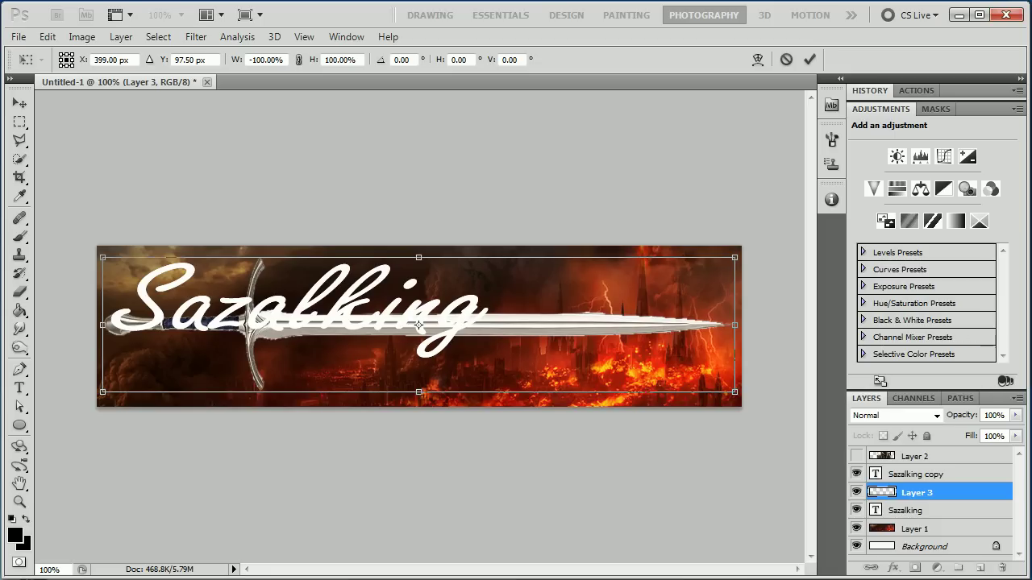
pyautogui.press('Return')
pyautogui.press('w')
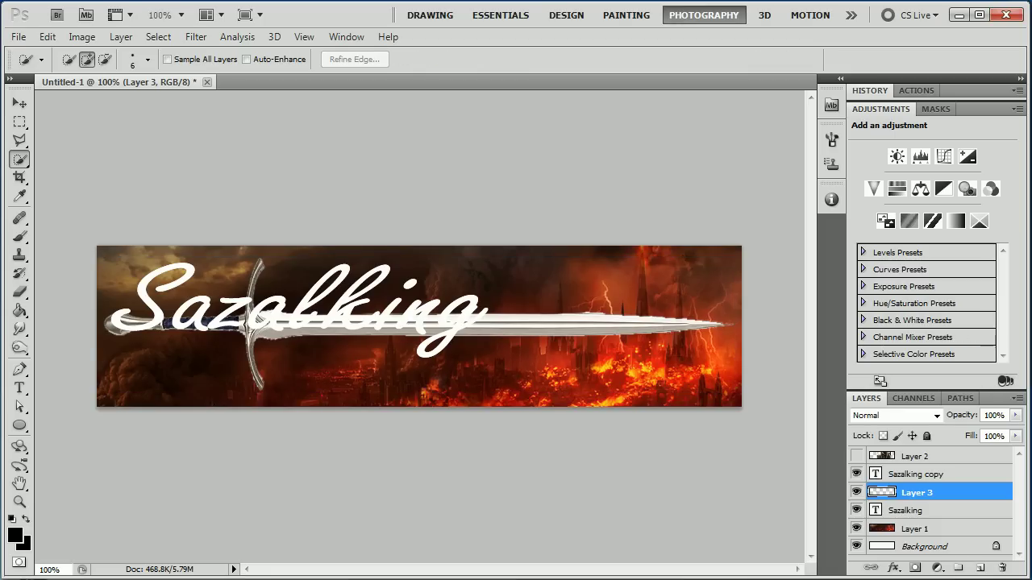
# - Scale the sword down proportionally to about 64% so it spans the Sazalking text
pyautogui.hotkey('ctrl', 't')
pyautogui.moveTo(734, 392); pyautogui.dragTo(507, 344)
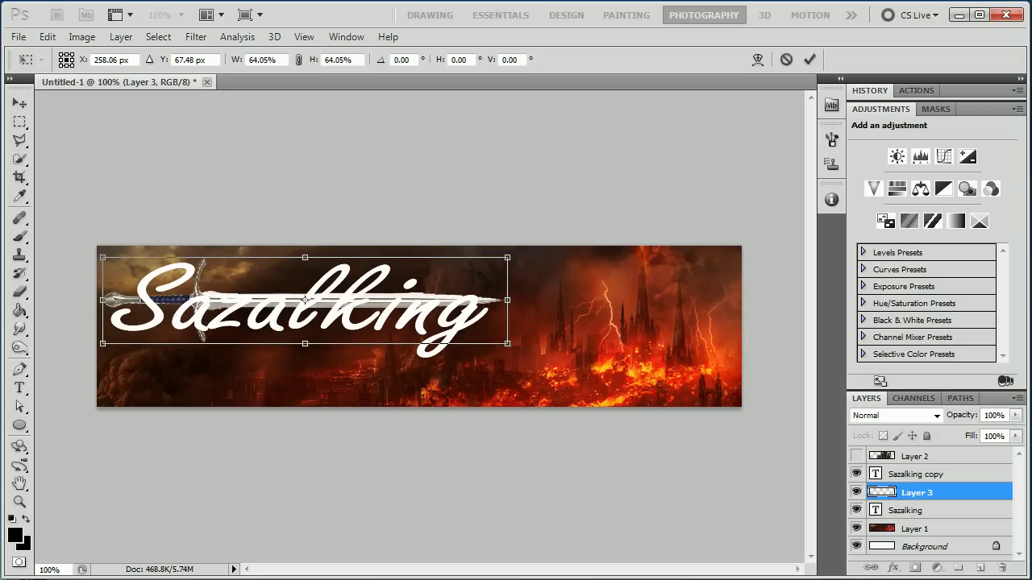
pyautogui.press('Return')
pyautogui.press('w')
# - Hide the Sazalking copy layer and shift the sword slightly down and left so it runs through the letters
pyautogui.click(857, 474)
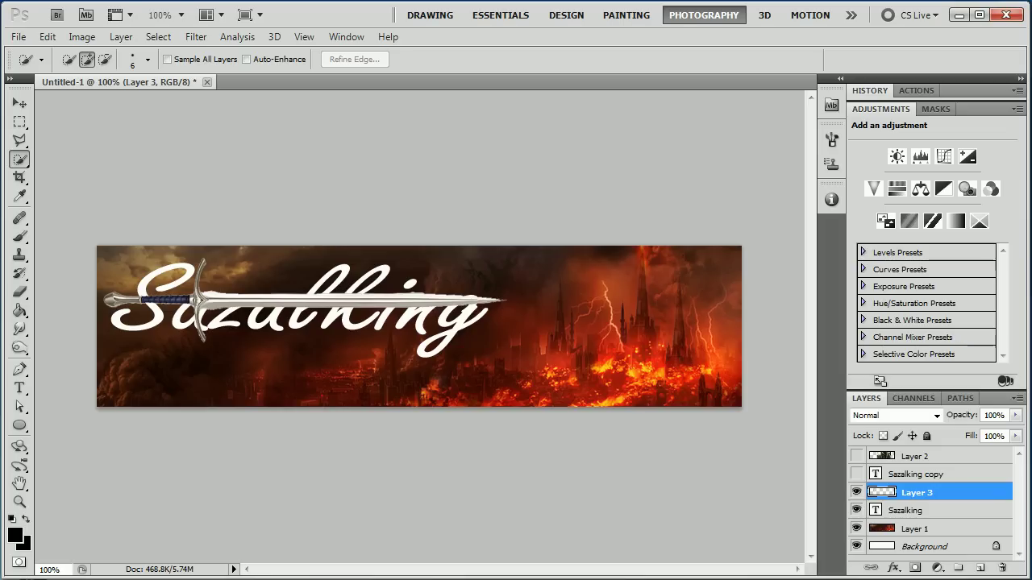
pyautogui.press('v')
pyautogui.moveTo(306, 301); pyautogui.dragTo(300, 311)
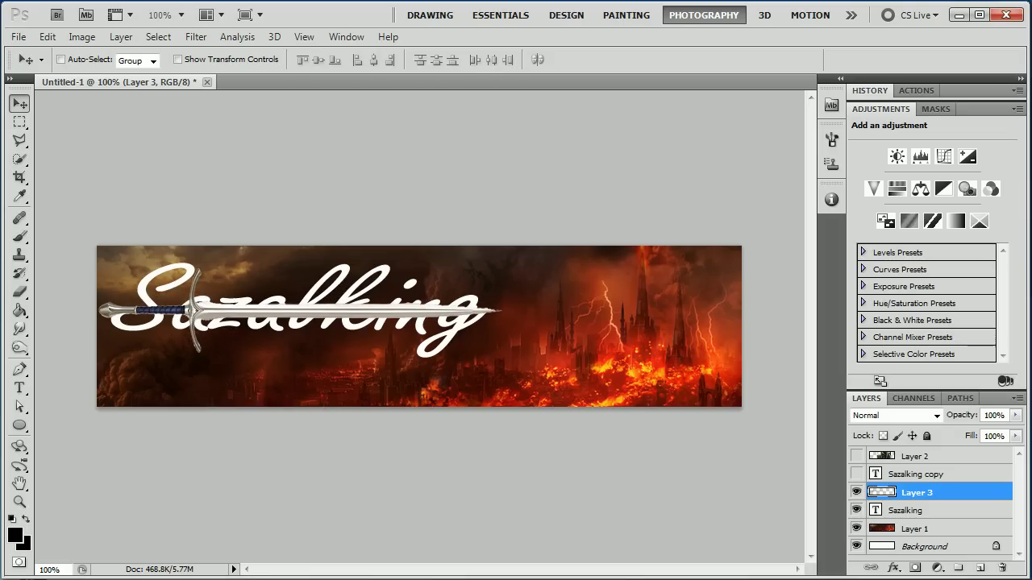
pyautogui.press('Down')
pyautogui.press('Down')
pyautogui.press('Down')
pyautogui.press('Down')
pyautogui.press('Down')
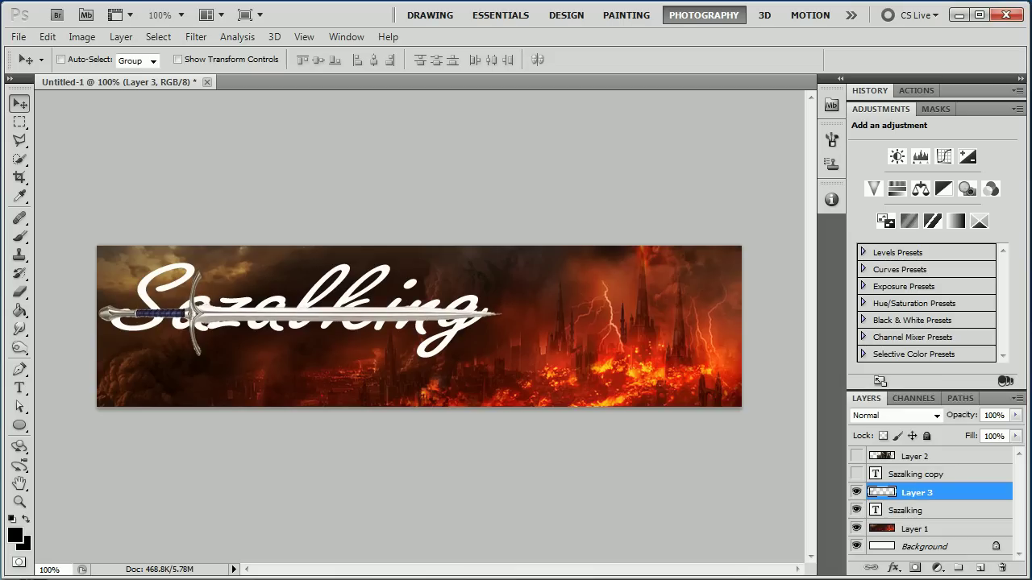
# - Show the Sazalking copy layer again and add an inverted, fully black layer mask to it
pyautogui.click(857, 474)
pyautogui.click(917, 474)
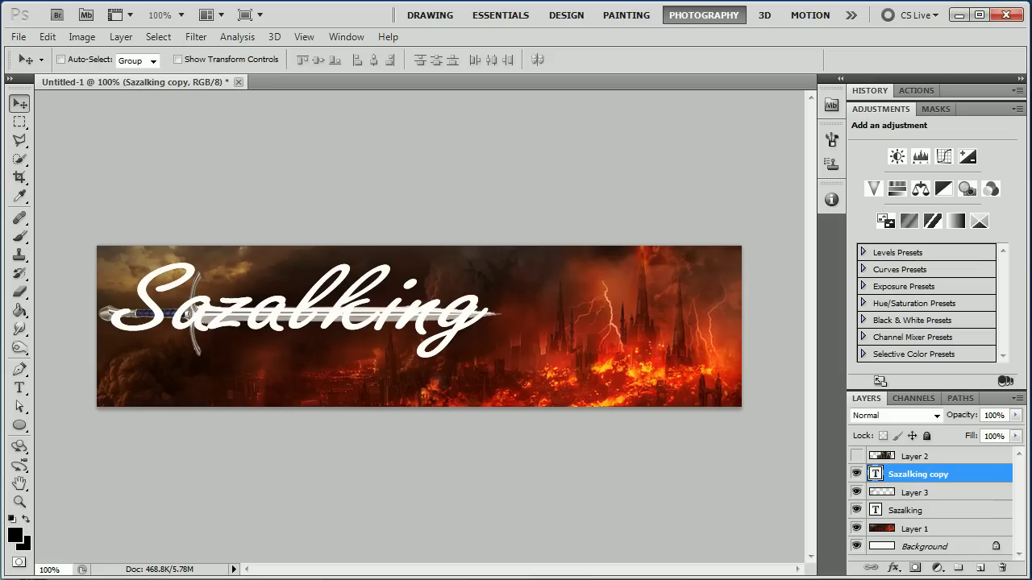
pyautogui.click(915, 567)
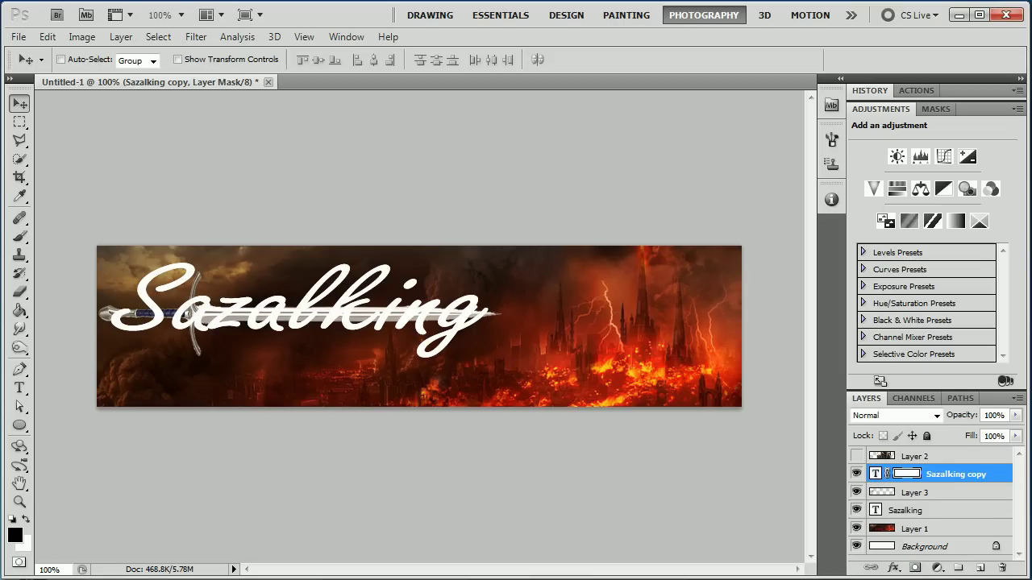
pyautogui.hotkey('ctrl', 'i')
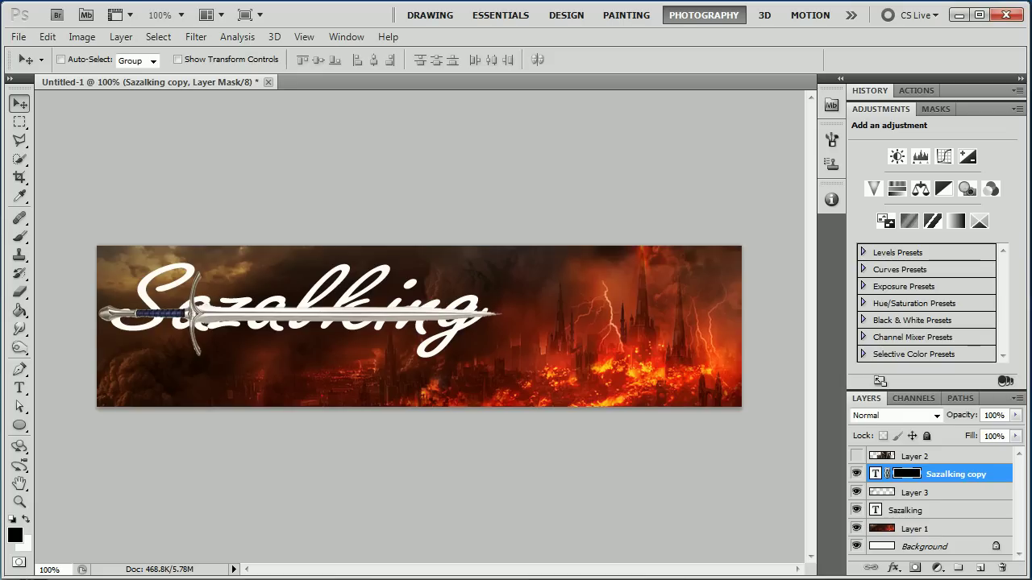
# - Paint white on the Sazalking copy mask with a 3 px brush to bring parts of the first letters in front of the sword
pyautogui.hotkey('ctrl', '+')
pyautogui.moveTo(242, 323); pyautogui.dragTo(551, 338)
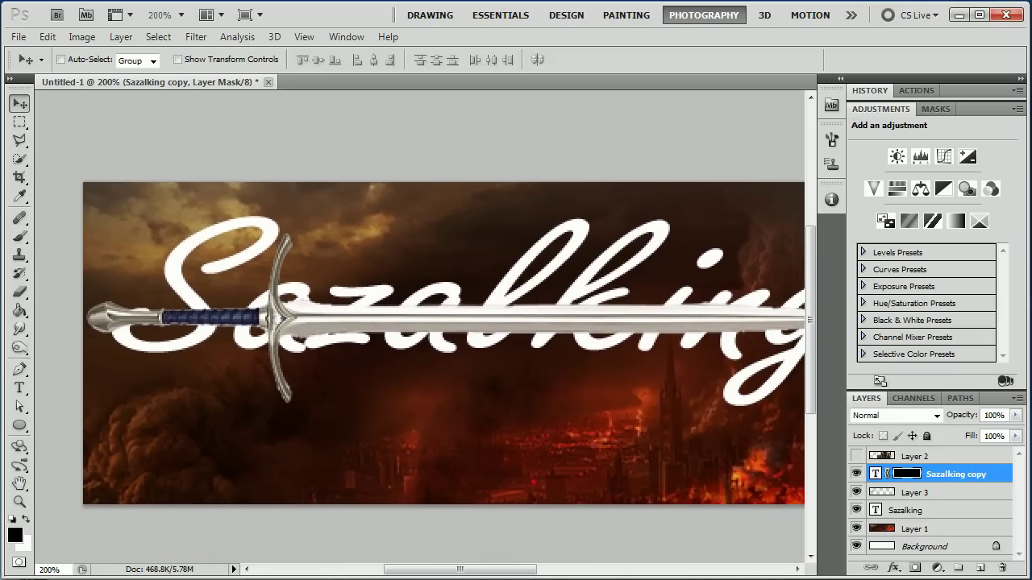
pyautogui.press('b')
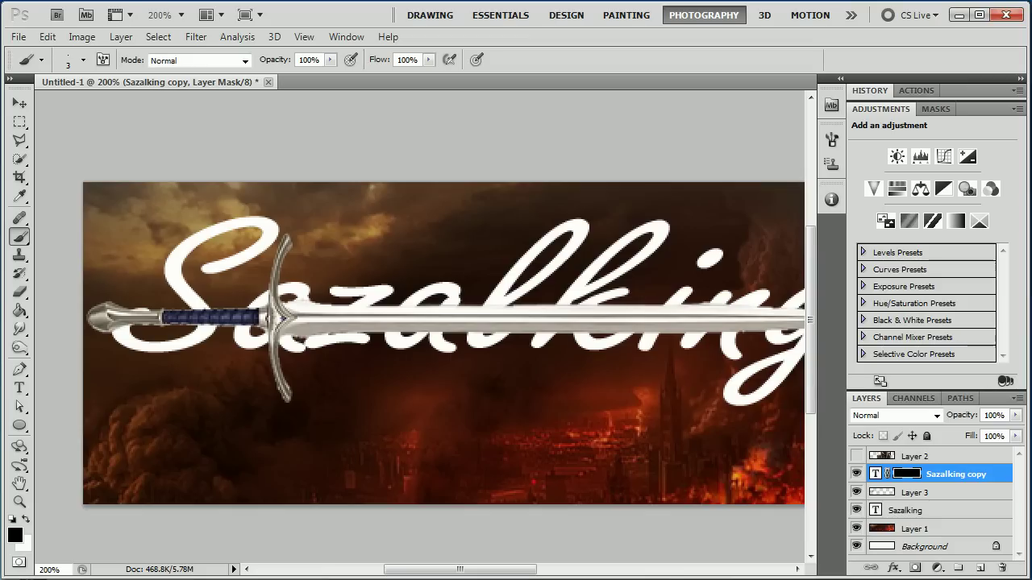
pyautogui.press('x')
pyautogui.moveTo(133, 320)
pyautogui.mouseDown()
pyautogui.moveTo(143, 314)
pyautogui.moveTo(116, 324)
pyautogui.mouseUp()
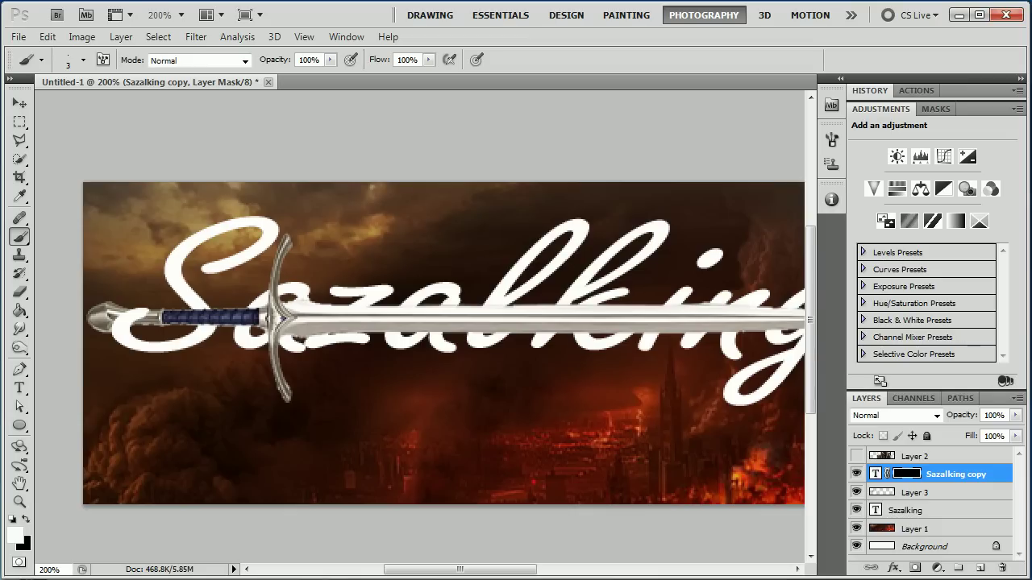
pyautogui.moveTo(288, 313)
pyautogui.mouseDown()
pyautogui.moveTo(276, 331)
pyautogui.moveTo(286, 314)
pyautogui.moveTo(291, 335)
pyautogui.moveTo(276, 333)
pyautogui.mouseUp()
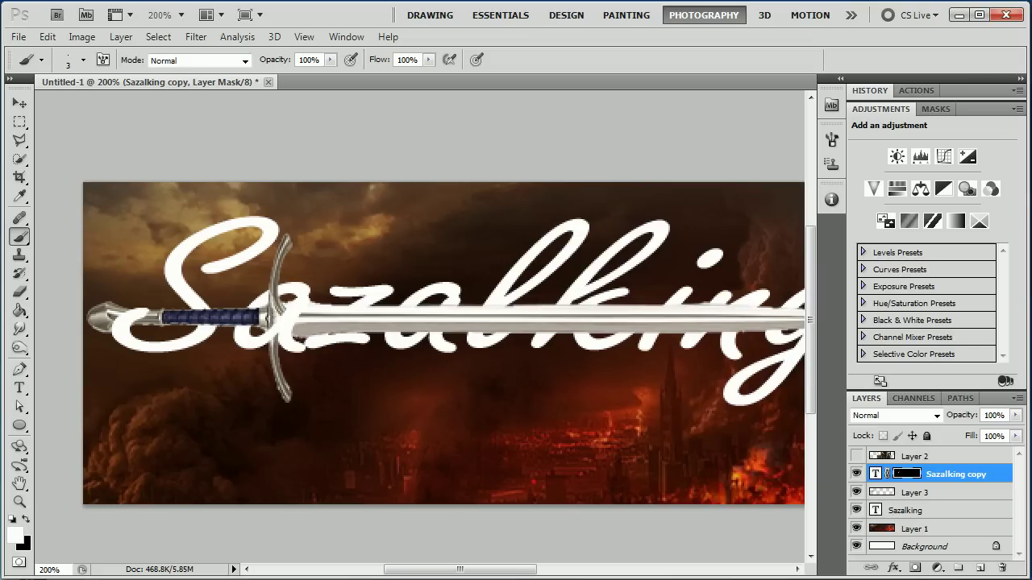
pyautogui.moveTo(351, 314)
pyautogui.mouseDown()
pyautogui.moveTo(318, 334)
pyautogui.moveTo(329, 327)
pyautogui.mouseUp()
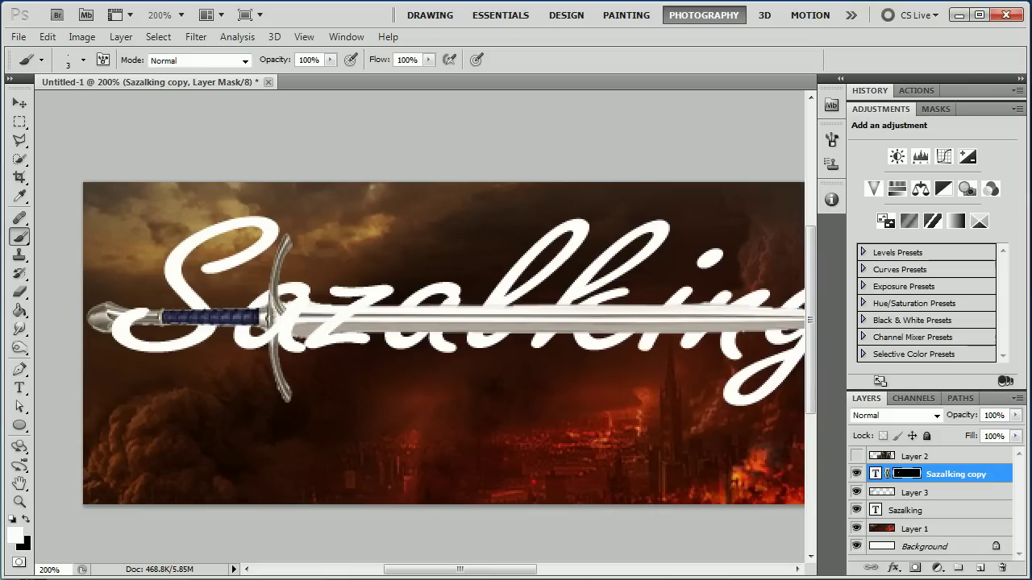
pyautogui.moveTo(404, 316); pyautogui.dragTo(400, 329)
pyautogui.moveTo(516, 341); pyautogui.dragTo(506, 331)
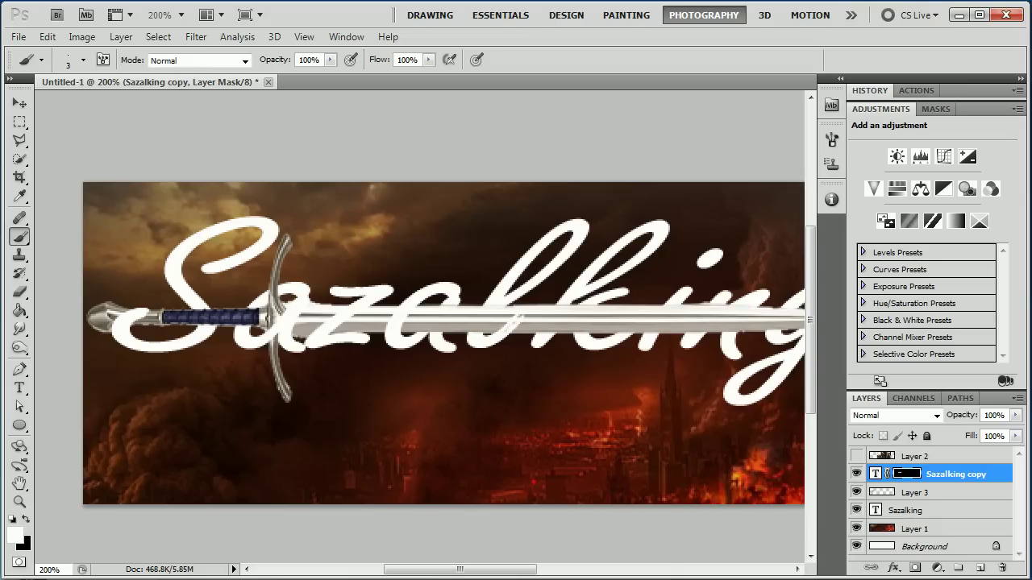
# - Paint white on the Sazalking copy mask with a 9 px brush to bring parts of the remaining letters in front of the sword
pyautogui.press(']')
pyautogui.press(']')
pyautogui.press(']')
pyautogui.press(']')
pyautogui.press(']')
pyautogui.press(']')
pyautogui.press(']')
pyautogui.press(']')
pyautogui.press(']')
pyautogui.press(']')
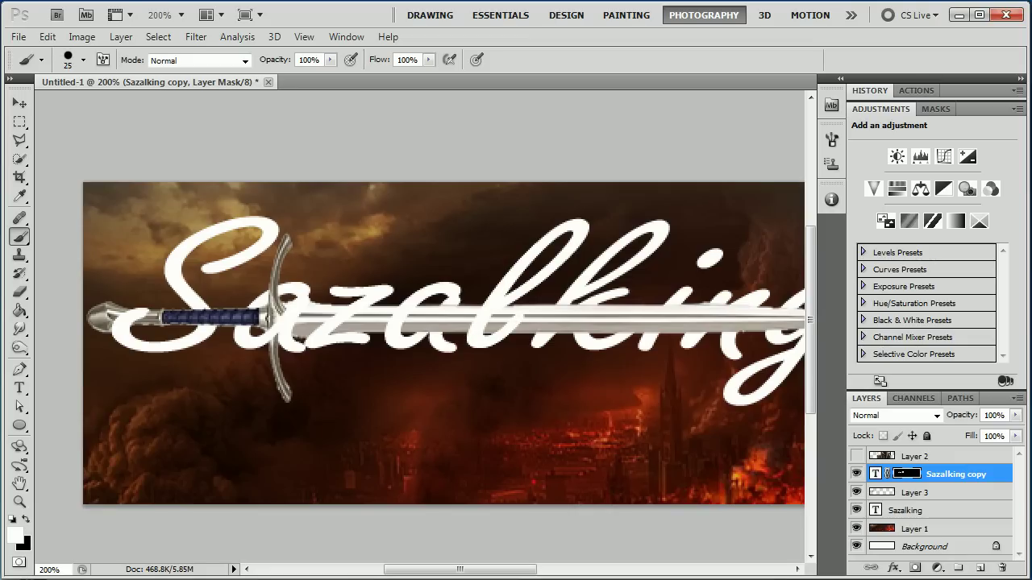
pyautogui.press('[')
pyautogui.press('[')
pyautogui.press('[')
pyautogui.press('[')
pyautogui.press('x')
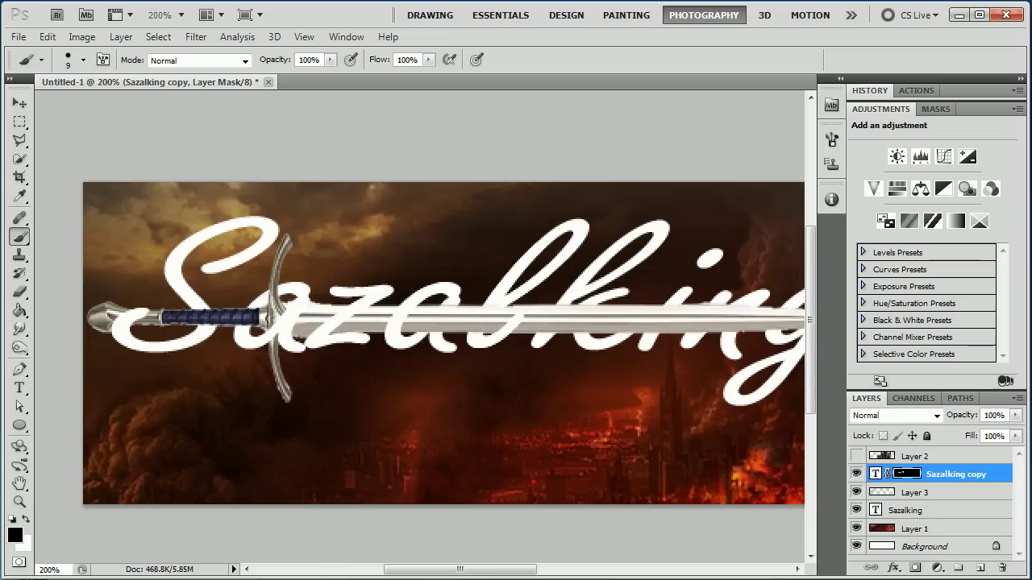
pyautogui.press('x')
pyautogui.moveTo(564, 317)
pyautogui.mouseDown()
pyautogui.moveTo(542, 329)
pyautogui.moveTo(558, 329)
pyautogui.moveTo(583, 304)
pyautogui.moveTo(580, 333)
pyautogui.moveTo(589, 282)
pyautogui.moveTo(619, 293)
pyautogui.moveTo(427, 306)
pyautogui.moveTo(408, 279)
pyautogui.moveTo(440, 317)
pyautogui.mouseUp()
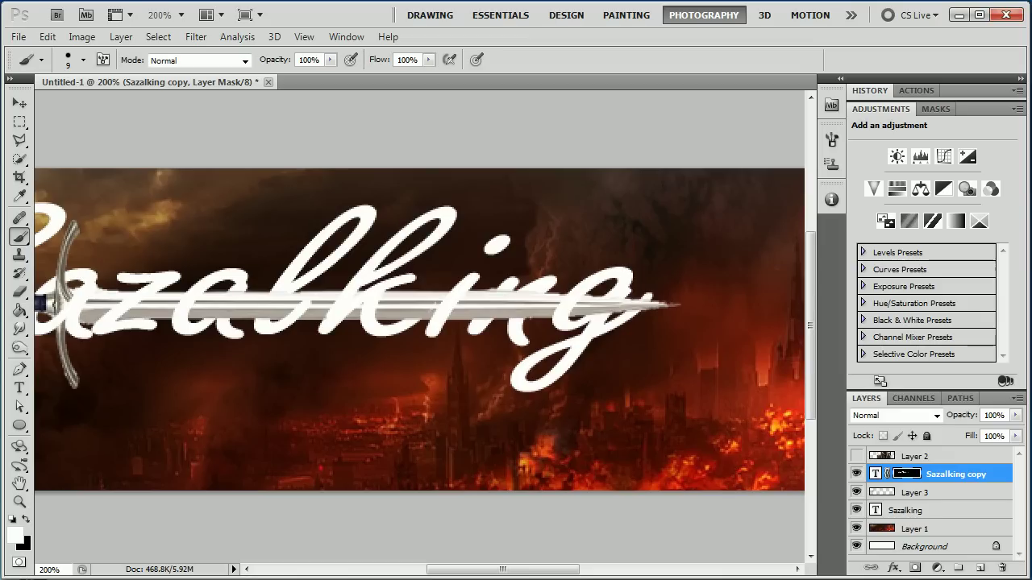
# - Show Layer 2 and move the Gollum image so his head sits in the banner's lower right corner
pyautogui.hotkey('ctrl', '-')
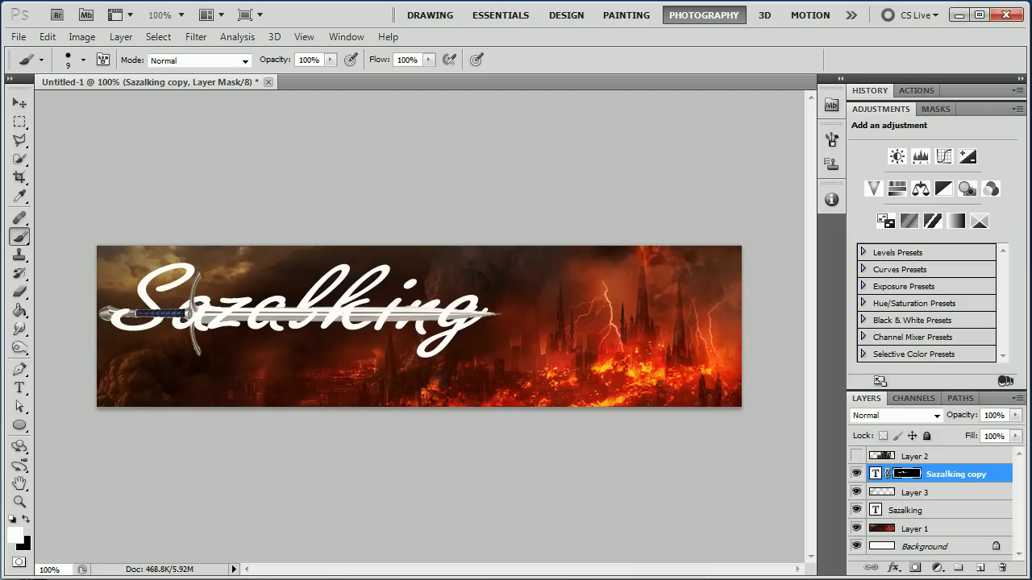
pyautogui.click(856, 457)
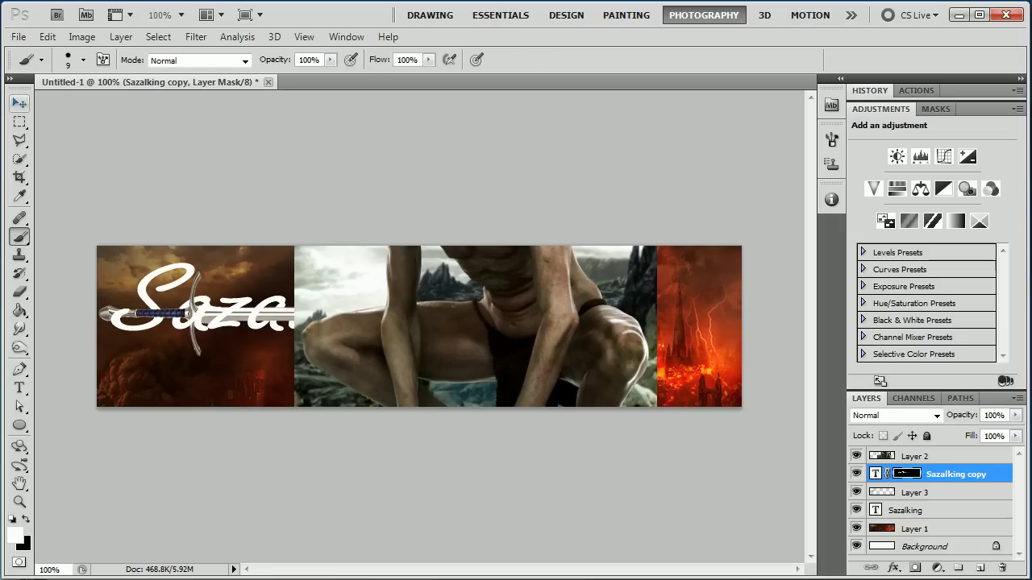
pyautogui.click(19, 103)
pyautogui.moveTo(411, 323); pyautogui.dragTo(396, 359)
pyautogui.hotkey('ctrl', 'z')
pyautogui.click(917, 457)
pyautogui.moveTo(419, 193); pyautogui.dragTo(649, 482)
pyautogui.moveTo(714, 532); pyautogui.dragTo(716, 491)
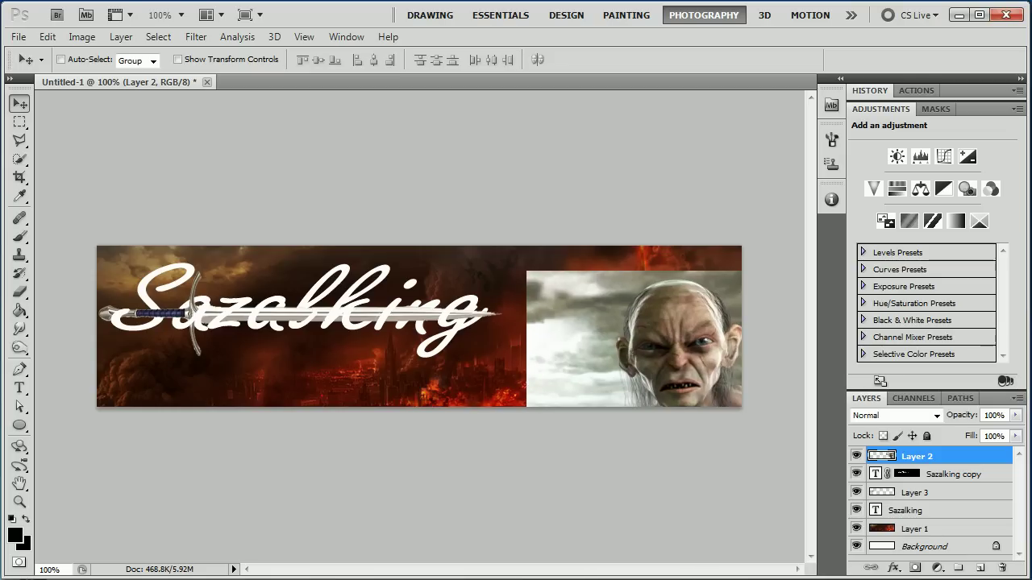
# - Nudge the Gollum image slightly left and a little further down
pyautogui.press('Left')
pyautogui.press('Left')
pyautogui.press('Left')
pyautogui.press('Left')
pyautogui.press('Left')
pyautogui.press('Left')
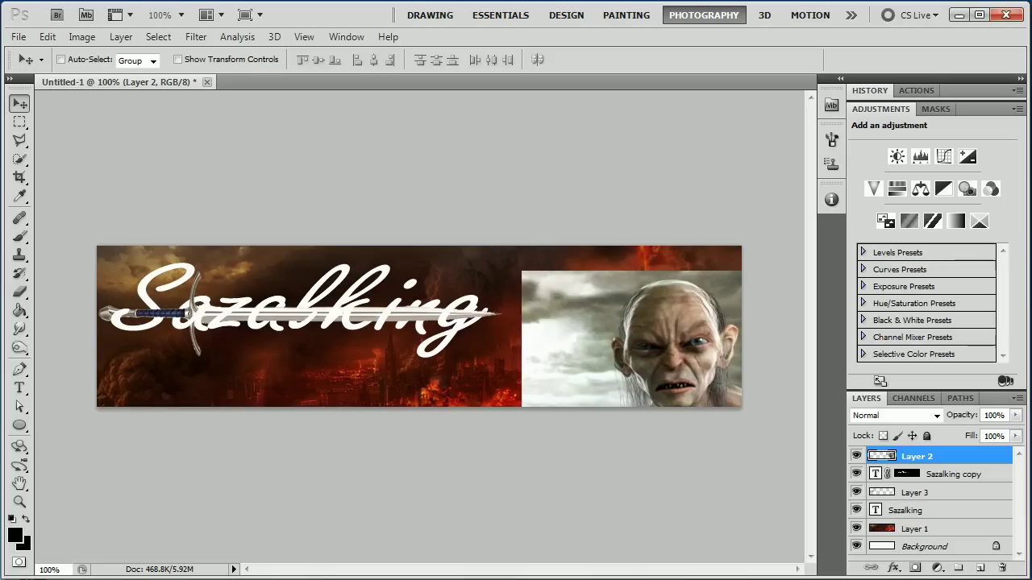
pyautogui.press('Right')
pyautogui.press('Right')
pyautogui.press('Down')
pyautogui.press('Down')
pyautogui.press('Down')
pyautogui.press('Down')
pyautogui.press('Down')
pyautogui.press('Down')
pyautogui.press('Down')
pyautogui.press('Down')
pyautogui.press('Down')
pyautogui.press('Down')
pyautogui.press('Down')
pyautogui.press('Down')
pyautogui.press('Down')
pyautogui.press('Down')
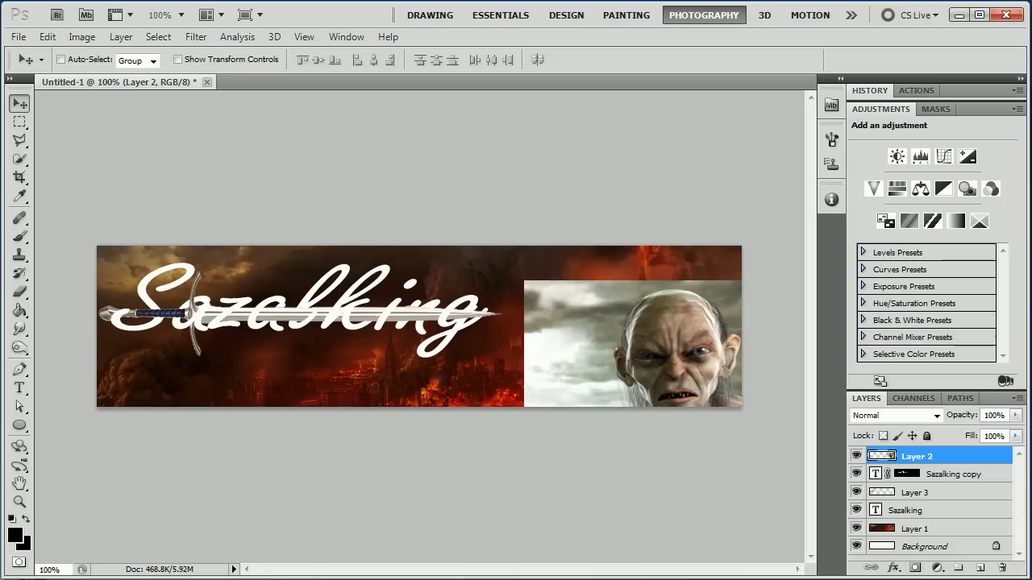
# - Select the cloudy background around Gollum's head on Layer 2 with the Quick Selection tool, refining the edge along the hair and ears
pyautogui.hotkey('ctrl', '+')
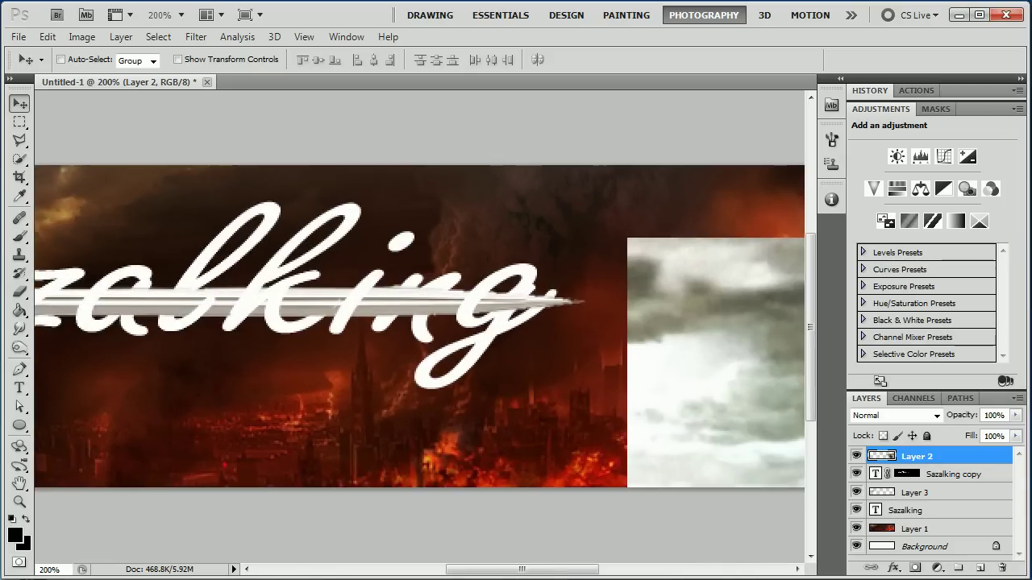
pyautogui.click(19, 159)
pyautogui.click(101, 158)
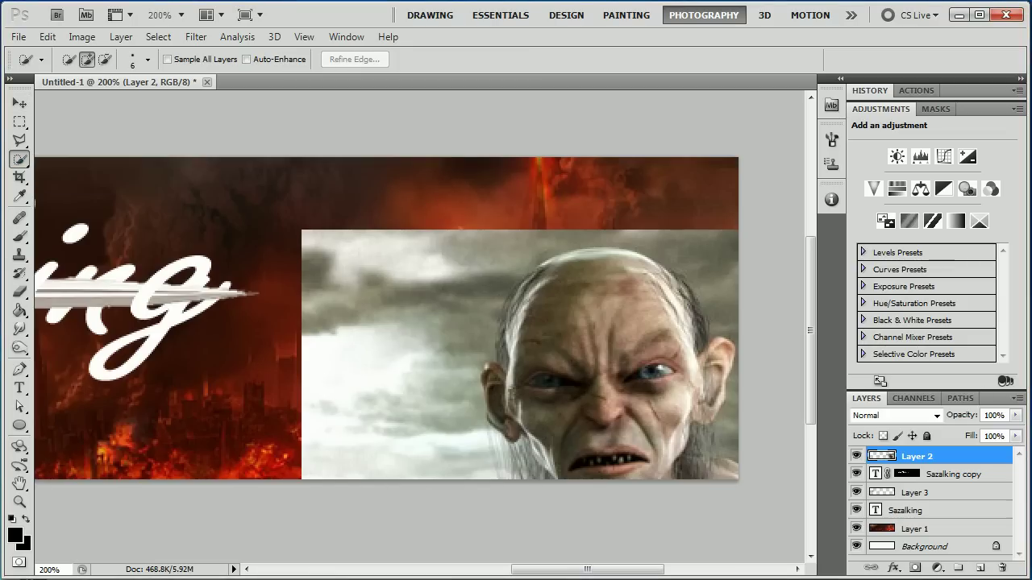
pyautogui.moveTo(403, 279); pyautogui.dragTo(432, 415)
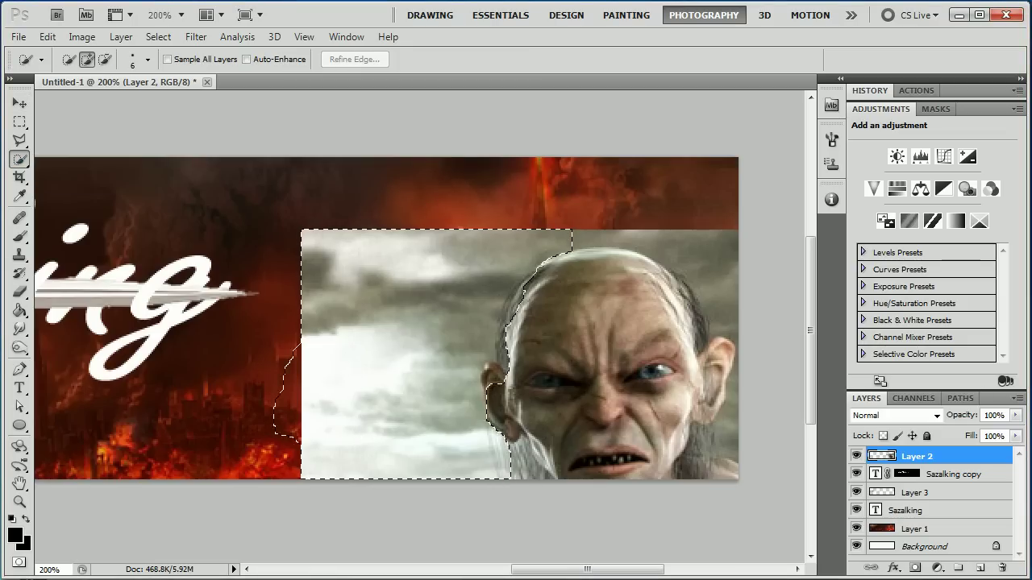
pyautogui.moveTo(613, 240); pyautogui.dragTo(710, 307)
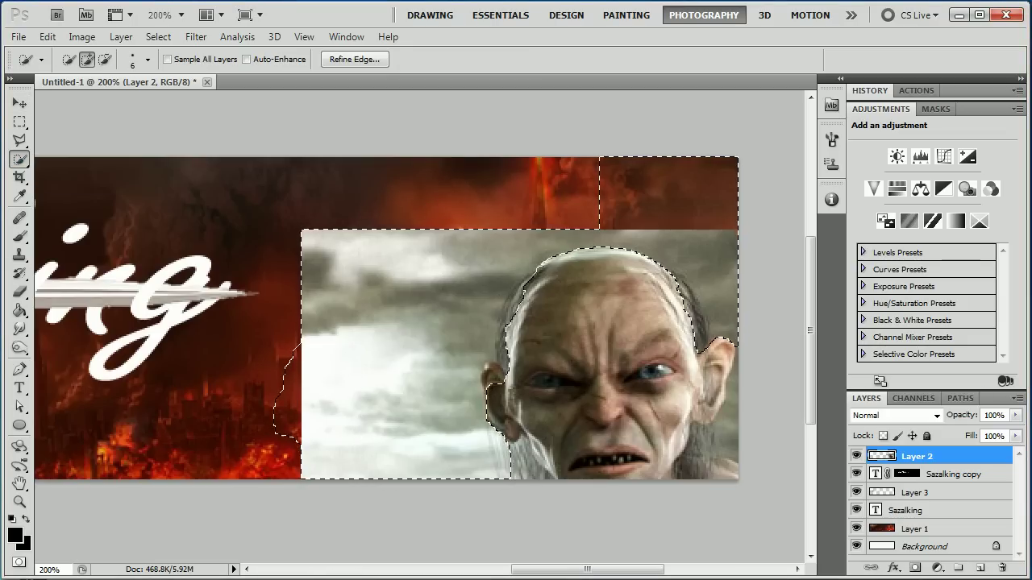
pyautogui.press('alt')
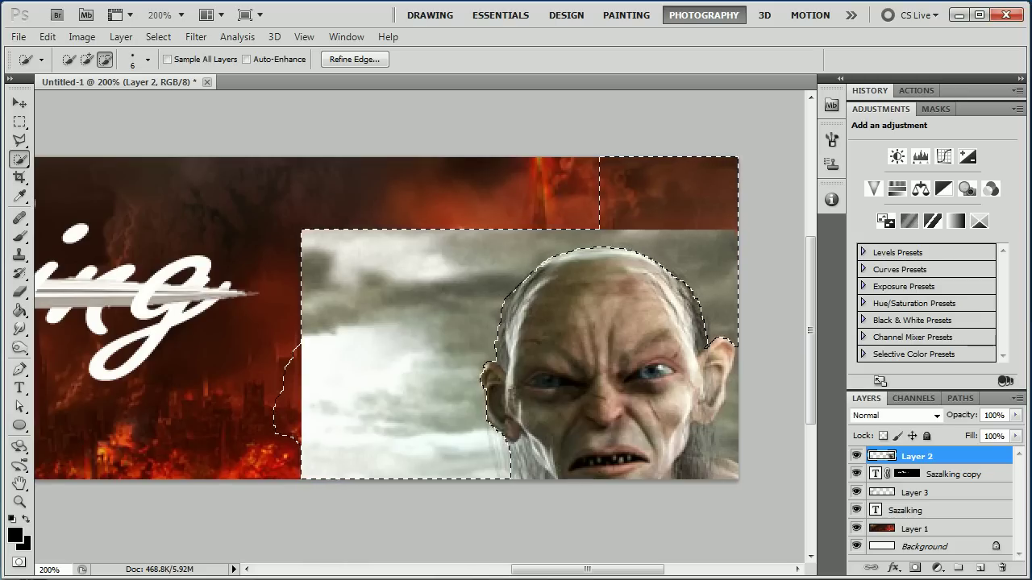
pyautogui.press('alt')
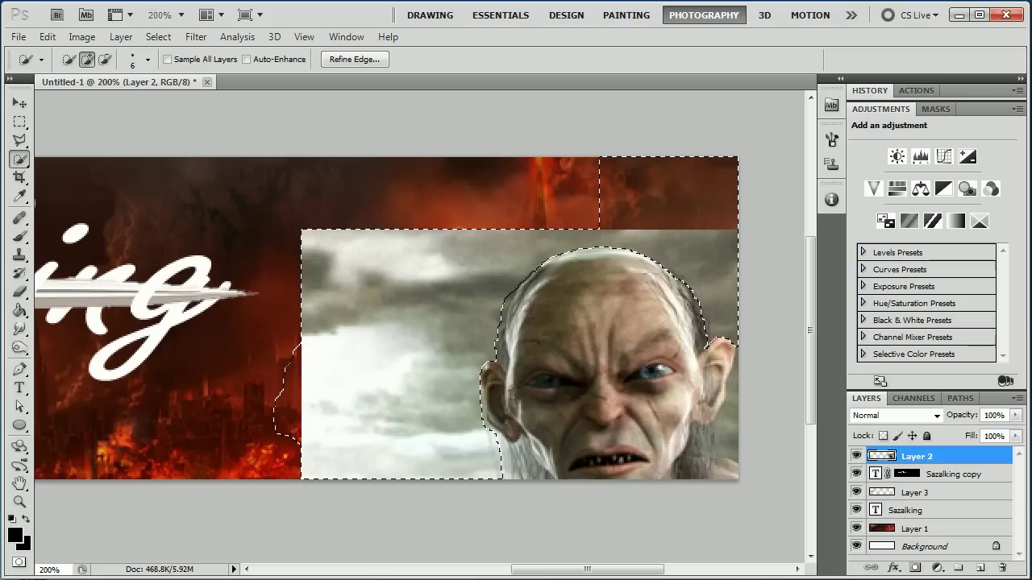
pyautogui.press('alt')
pyautogui.hotkey('ctrl', 'z')
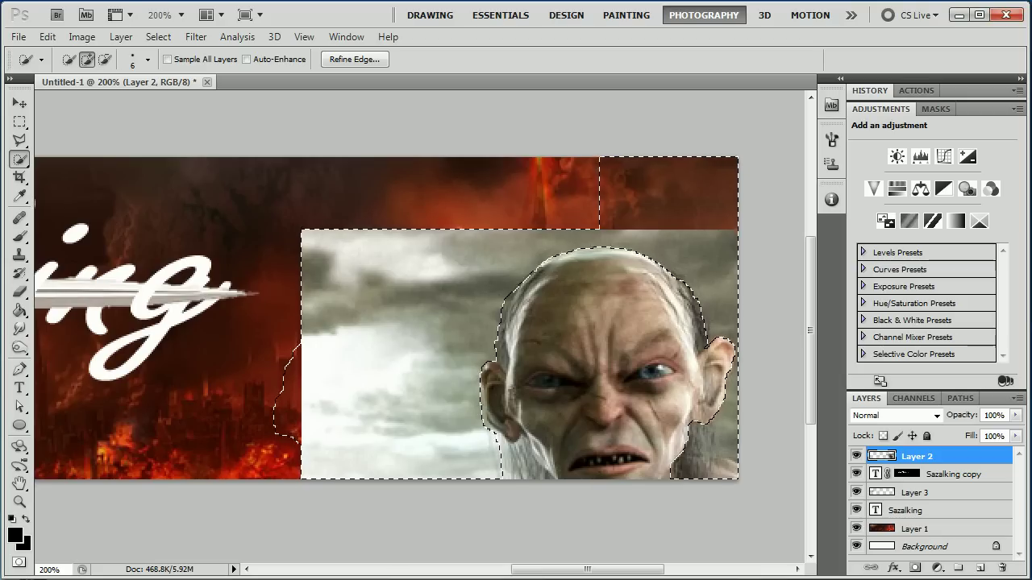
pyautogui.press('alt')
# - Feather the selection by 0.3 pixels and delete the selected background from Layer 2, leaving nothing selected
pyautogui.hotkey('shift', 'F6')
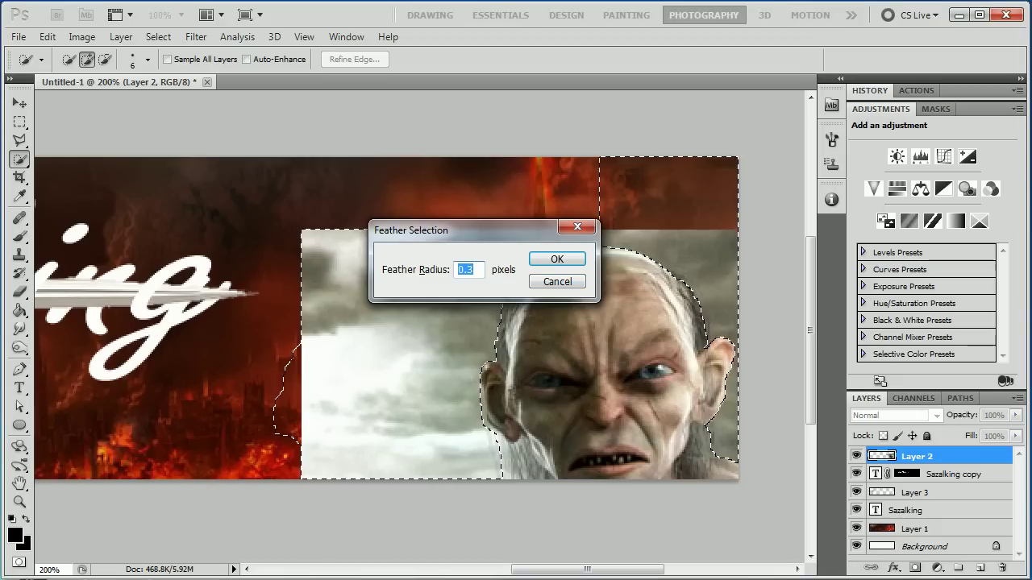
pyautogui.press('Return')
pyautogui.press('Delete')
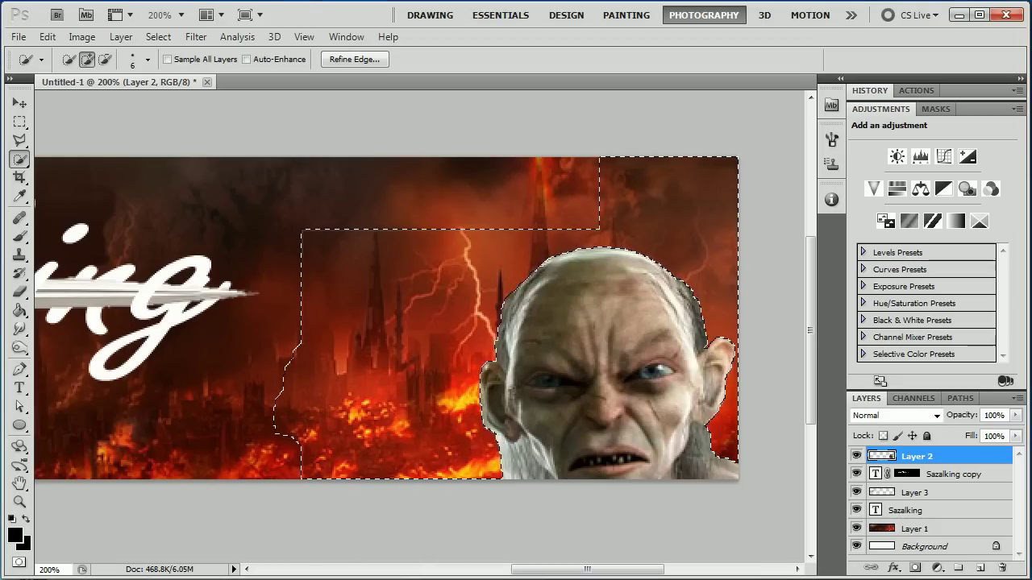
pyautogui.hotkey('ctrl', 'd')
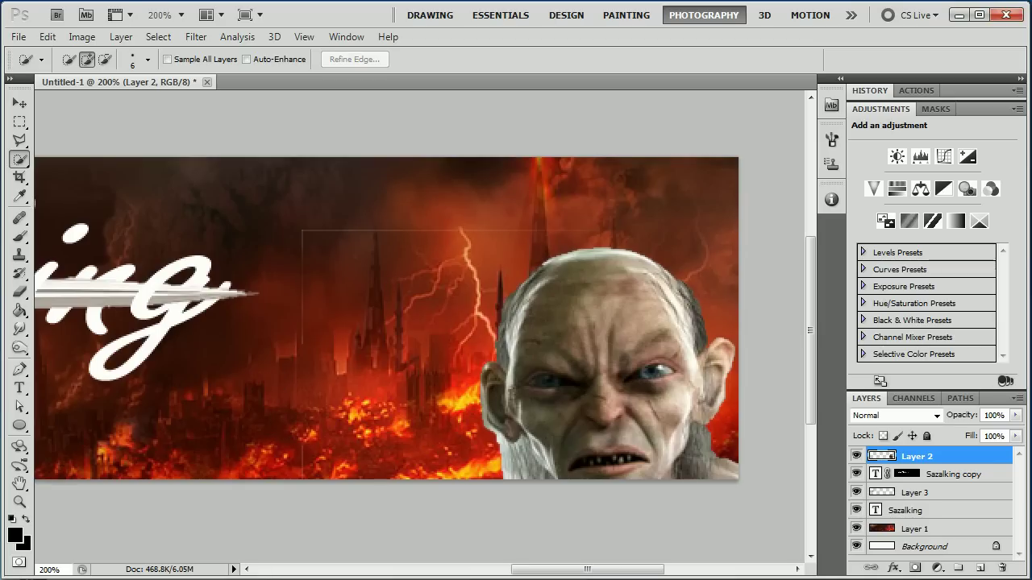
# - Erase the thin leftover border lines beside and above Gollum on Layer 2 using rectangular selections
pyautogui.click(19, 122)
pyautogui.moveTo(267, 203)
pyautogui.mouseDown()
pyautogui.moveTo(325, 219)
pyautogui.moveTo(337, 516)
pyautogui.moveTo(351, 480)
pyautogui.mouseUp()
pyautogui.scroll(2, 387, 266)
pyautogui.moveTo(303, 118); pyautogui.dragTo(737, 200)
pyautogui.hotkey('ctrl', 'd')
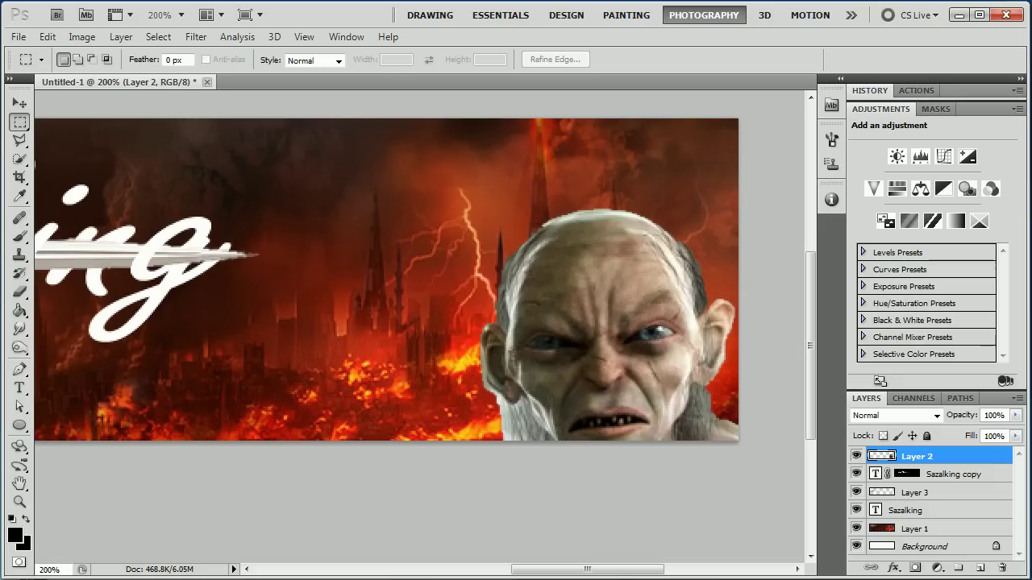
# - Adjust Gollum's Hue/Saturation to hue -34, saturation +40 and lightness -26
pyautogui.hotkey('ctrl', 'u')
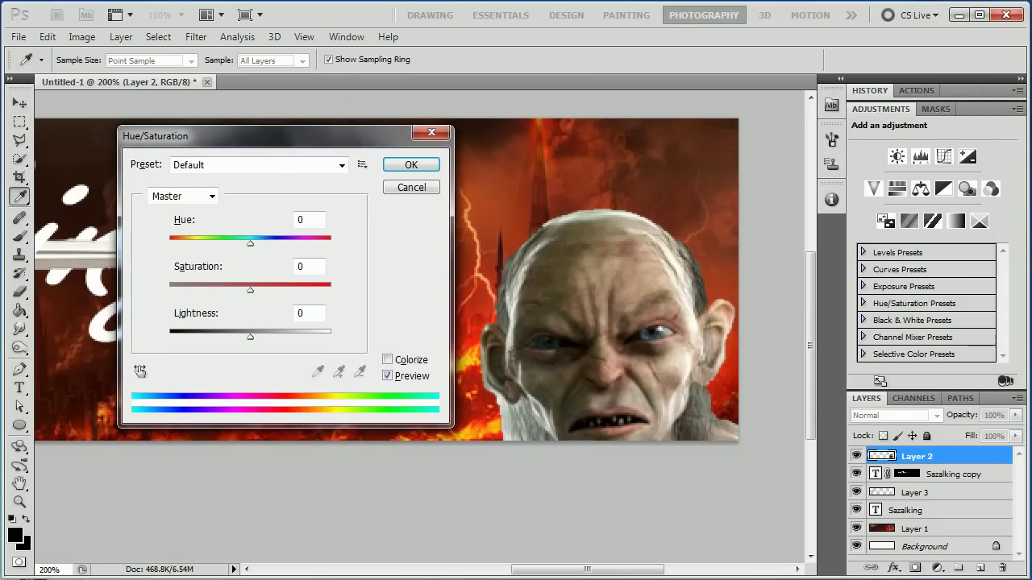
pyautogui.press('Down')
pyautogui.press('Down')
pyautogui.press('Down')
pyautogui.moveTo(247, 244); pyautogui.dragTo(223, 244)
pyautogui.press('Tab')
pyautogui.hotkey('shift', 'Up')
pyautogui.hotkey('shift', 'Up')
pyautogui.hotkey('shift', 'Up')
pyautogui.hotkey('shift', 'Up')
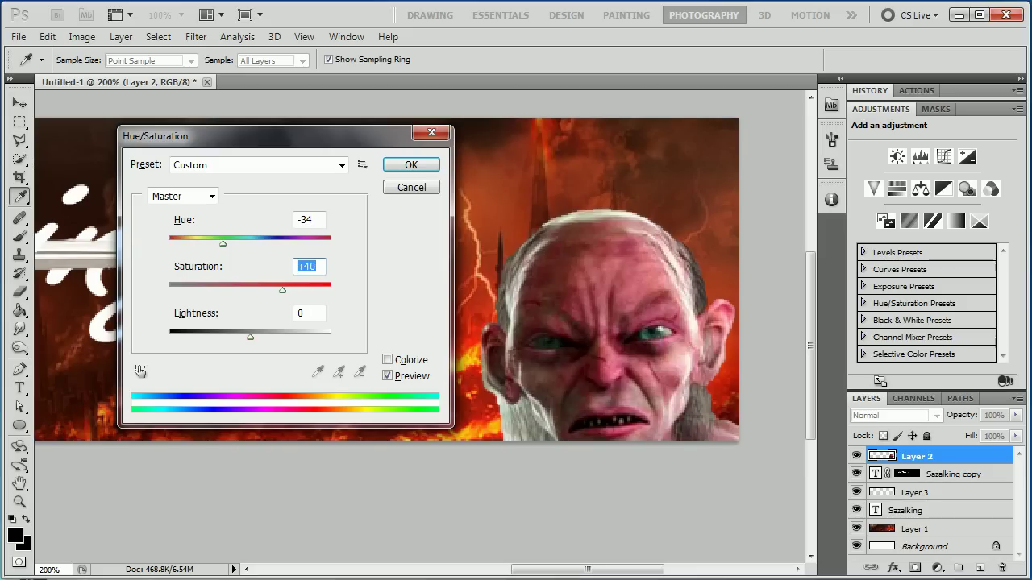
pyautogui.press('Tab')
pyautogui.hotkey('shift', 'Down')
pyautogui.hotkey('shift', 'Down')
pyautogui.press('Down')
pyautogui.press('Down')
pyautogui.press('Down')
pyautogui.press('Down')
pyautogui.press('Down')
pyautogui.press('Down')
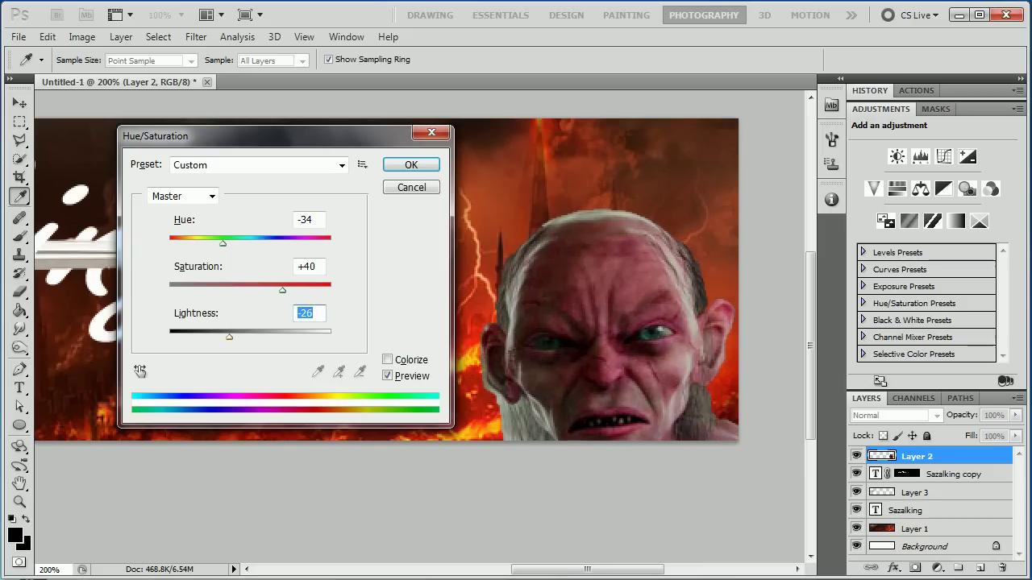
pyautogui.press('Return')
# - Lower the opacity of Layer 2 to 91%
pyautogui.press('m')
pyautogui.click(1015, 415)
pyautogui.moveTo(1015, 431)
pyautogui.mouseDown()
pyautogui.moveTo(997, 432)
pyautogui.moveTo(1009, 432)
pyautogui.mouseUp()
# - Smudge the outer edges of Gollum's head with a 15 px Smudge brush at 53% strength
pyautogui.moveTo(19, 329); pyautogui.dragTo(73, 360)
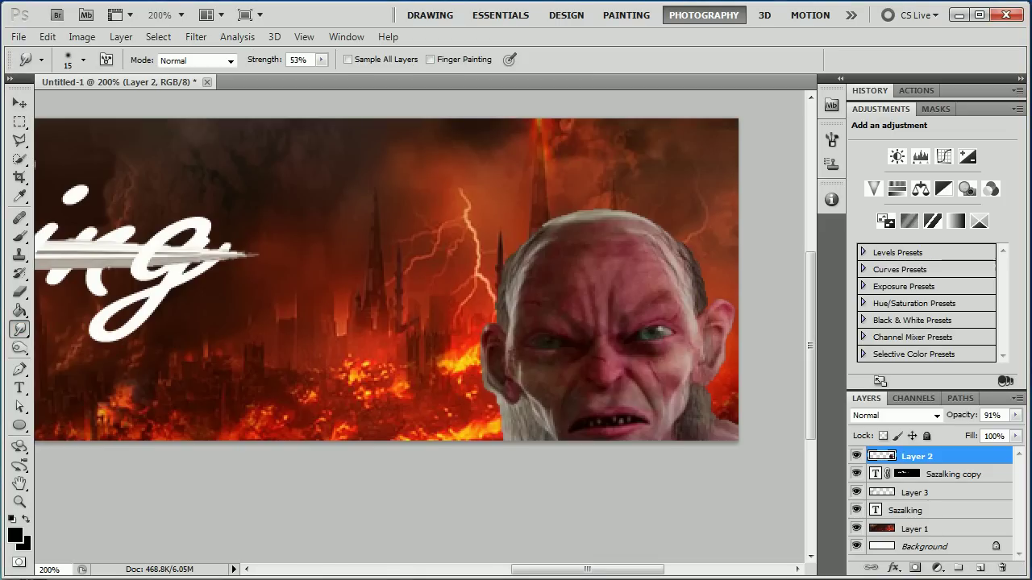
pyautogui.moveTo(504, 435)
pyautogui.mouseDown()
pyautogui.moveTo(482, 355)
pyautogui.moveTo(528, 231)
pyautogui.moveTo(585, 206)
pyautogui.moveTo(661, 230)
pyautogui.moveTo(686, 260)
pyautogui.moveTo(615, 213)
pyautogui.moveTo(562, 218)
pyautogui.mouseUp()
pyautogui.moveTo(717, 316)
pyautogui.mouseDown()
pyautogui.moveTo(731, 295)
pyautogui.moveTo(675, 256)
pyautogui.mouseUp()
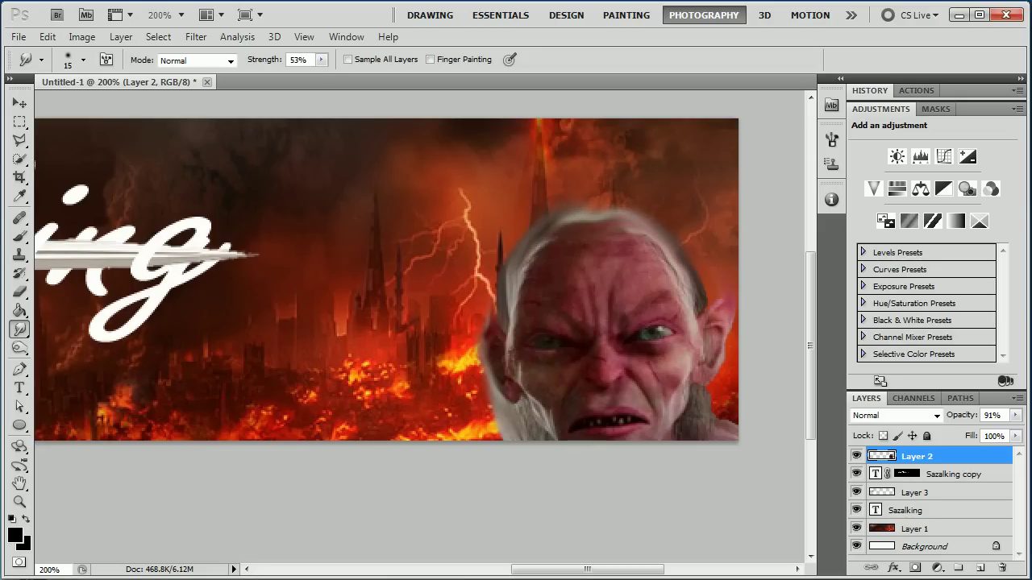
pyautogui.moveTo(728, 421)
pyautogui.mouseDown()
pyautogui.moveTo(724, 401)
pyautogui.moveTo(733, 403)
pyautogui.mouseUp()
pyautogui.moveTo(493, 421); pyautogui.dragTo(486, 389)
# - Smudge short outward strokes around Gollum's hair, ears and neck with a 7 px brush to blend them into the background
pyautogui.press('[')
pyautogui.press('[')
pyautogui.press('[')
pyautogui.press('[')
pyautogui.moveTo(492, 321); pyautogui.dragTo(494, 303)
pyautogui.moveTo(506, 331); pyautogui.dragTo(505, 300)
pyautogui.moveTo(529, 250); pyautogui.dragTo(563, 218)
pyautogui.moveTo(589, 220); pyautogui.dragTo(601, 201)
pyautogui.moveTo(601, 222)
pyautogui.mouseDown()
pyautogui.moveTo(614, 205)
pyautogui.moveTo(660, 222)
pyautogui.mouseUp()
pyautogui.moveTo(662, 242); pyautogui.dragTo(671, 230)
pyautogui.moveTo(684, 270)
pyautogui.mouseDown()
pyautogui.moveTo(690, 264)
pyautogui.moveTo(705, 280)
pyautogui.moveTo(691, 271)
pyautogui.mouseUp()
pyautogui.moveTo(626, 213); pyautogui.dragTo(628, 202)
pyautogui.moveTo(613, 216)
pyautogui.mouseDown()
pyautogui.moveTo(603, 188)
pyautogui.moveTo(583, 194)
pyautogui.mouseUp()
pyautogui.moveTo(541, 255); pyautogui.dragTo(536, 233)
pyautogui.moveTo(524, 282); pyautogui.dragTo(524, 250)
pyautogui.moveTo(699, 320)
pyautogui.mouseDown()
pyautogui.moveTo(707, 296)
pyautogui.moveTo(684, 259)
pyautogui.mouseUp()
pyautogui.moveTo(487, 331); pyautogui.dragTo(482, 324)
pyautogui.moveTo(488, 366)
pyautogui.mouseDown()
pyautogui.moveTo(486, 352)
pyautogui.moveTo(491, 364)
pyautogui.mouseUp()
pyautogui.moveTo(494, 320)
pyautogui.mouseDown()
pyautogui.moveTo(492, 296)
pyautogui.moveTo(505, 287)
pyautogui.mouseUp()
pyautogui.moveTo(719, 367); pyautogui.dragTo(713, 347)
pyautogui.moveTo(721, 359)
pyautogui.mouseDown()
pyautogui.moveTo(727, 304)
pyautogui.moveTo(718, 316)
pyautogui.mouseUp()
pyautogui.moveTo(496, 391)
pyautogui.mouseDown()
pyautogui.moveTo(487, 364)
pyautogui.moveTo(482, 378)
pyautogui.mouseUp()
pyautogui.moveTo(485, 418)
pyautogui.mouseDown()
pyautogui.moveTo(476, 405)
pyautogui.moveTo(487, 394)
pyautogui.moveTo(486, 314)
pyautogui.mouseUp()
pyautogui.moveTo(586, 219); pyautogui.dragTo(579, 211)
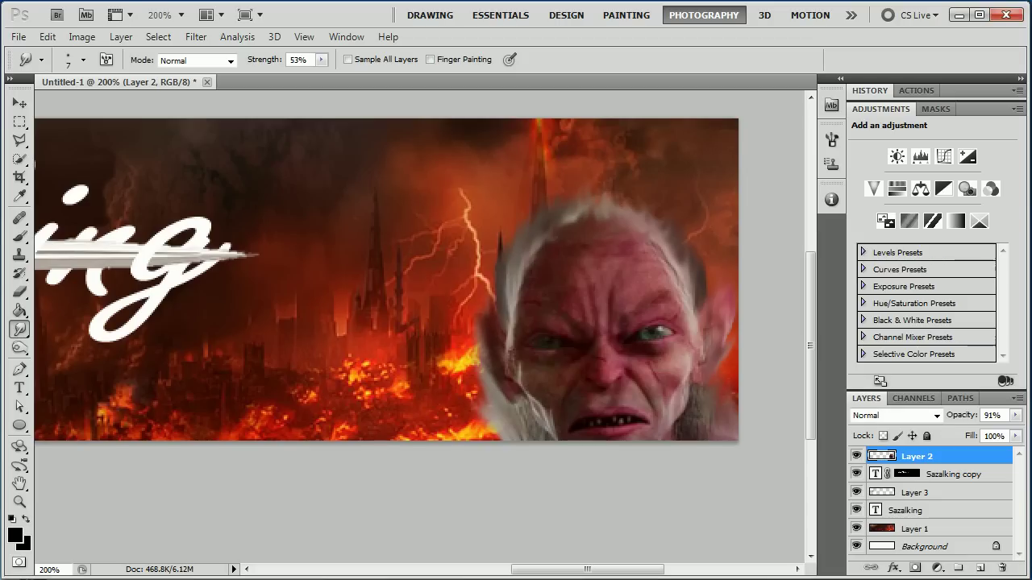
# - Set the Blur tool to 20% strength and soften Gollum's face with the 40 px brush
pyautogui.click(19, 329)
pyautogui.click(65, 327)
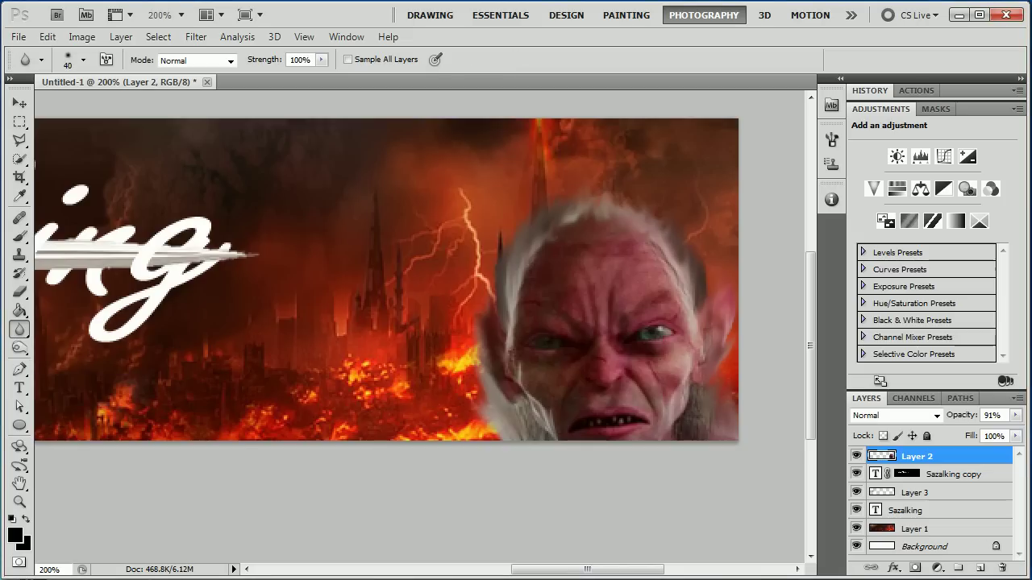
pyautogui.click(321, 59)
pyautogui.moveTo(321, 75); pyautogui.dragTo(255, 75)
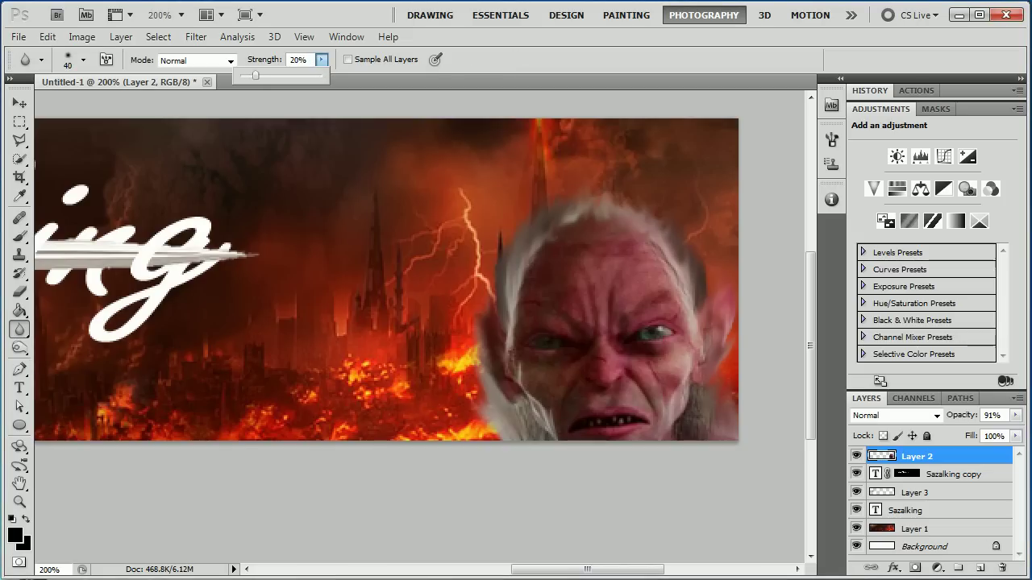
pyautogui.press('Return')
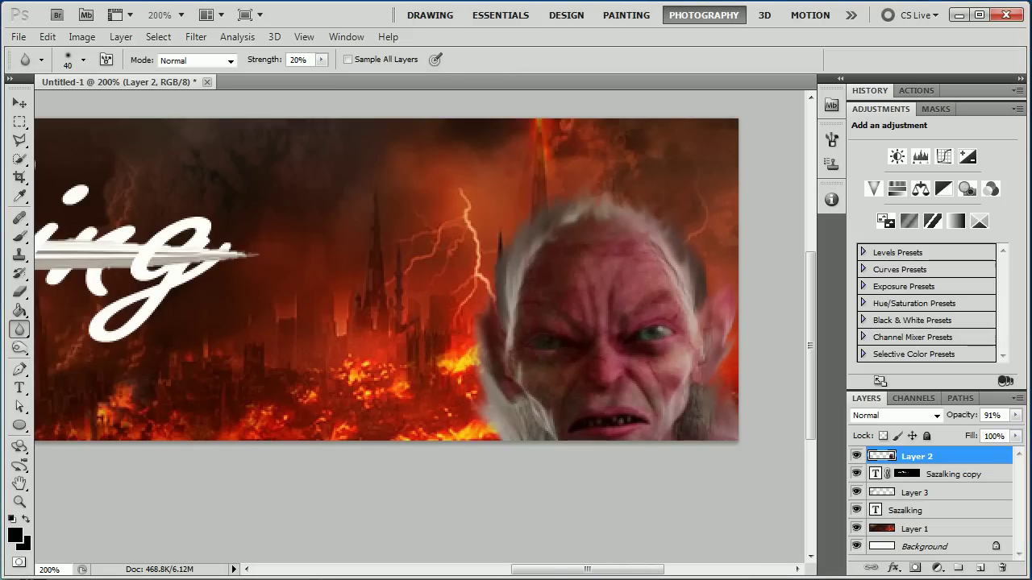
# - Add a new layer above Layer 2 and fill it with black and white rendered clouds
pyautogui.hotkey('ctrl', '-')
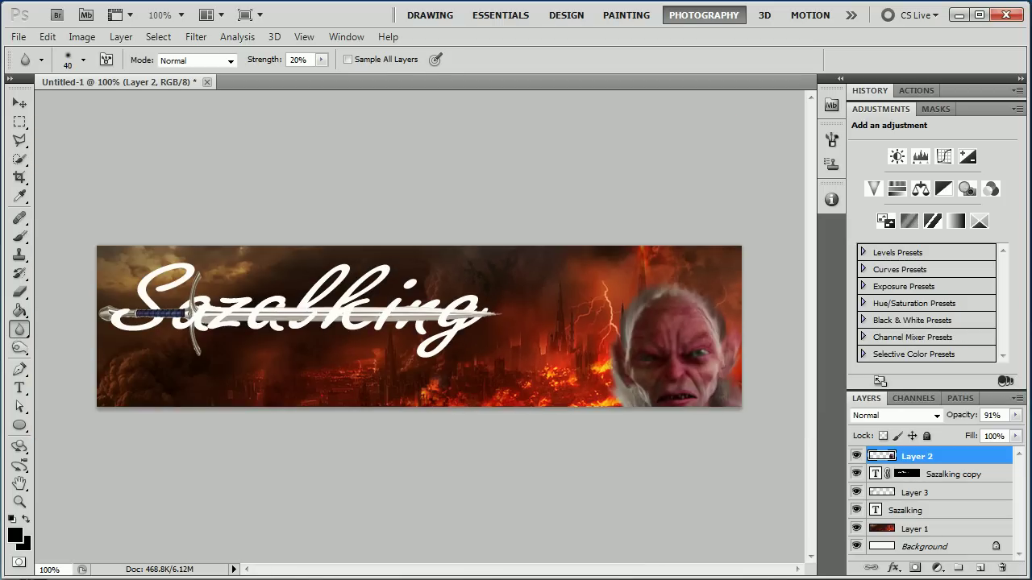
pyautogui.click(981, 568)
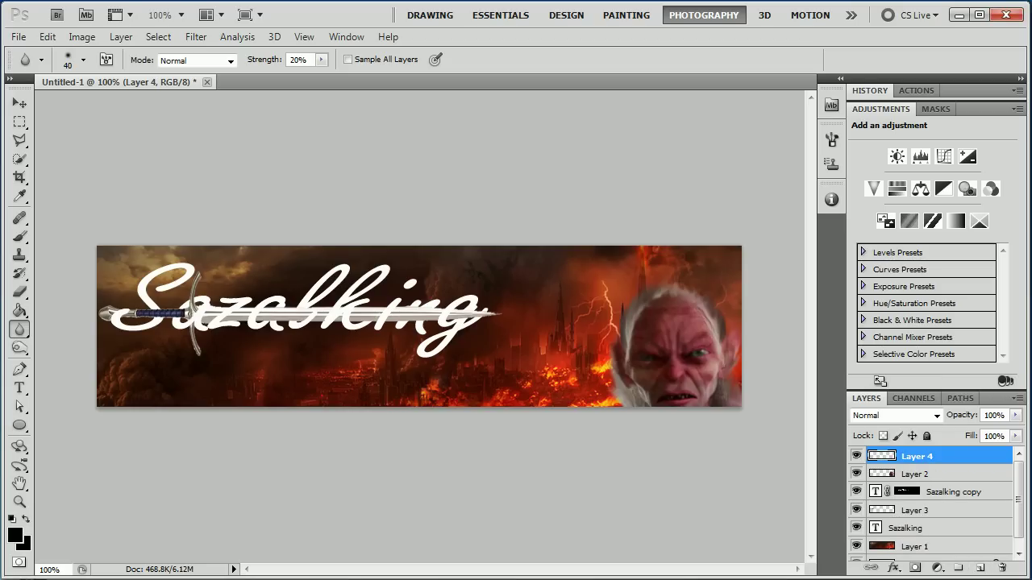
pyautogui.press('d')
pyautogui.click(196, 36)
pyautogui.moveTo(212, 259)
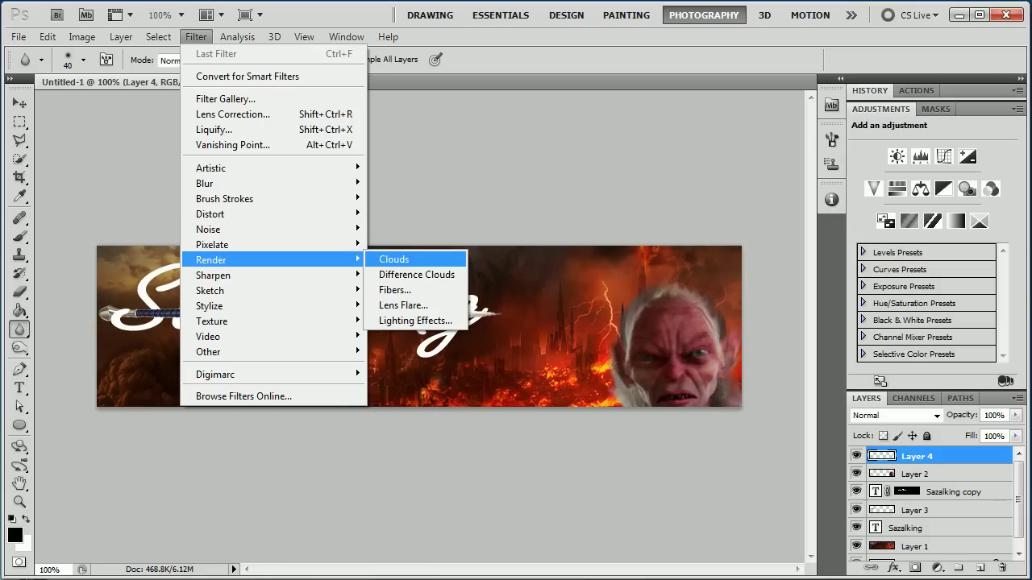
pyautogui.click(393, 259)
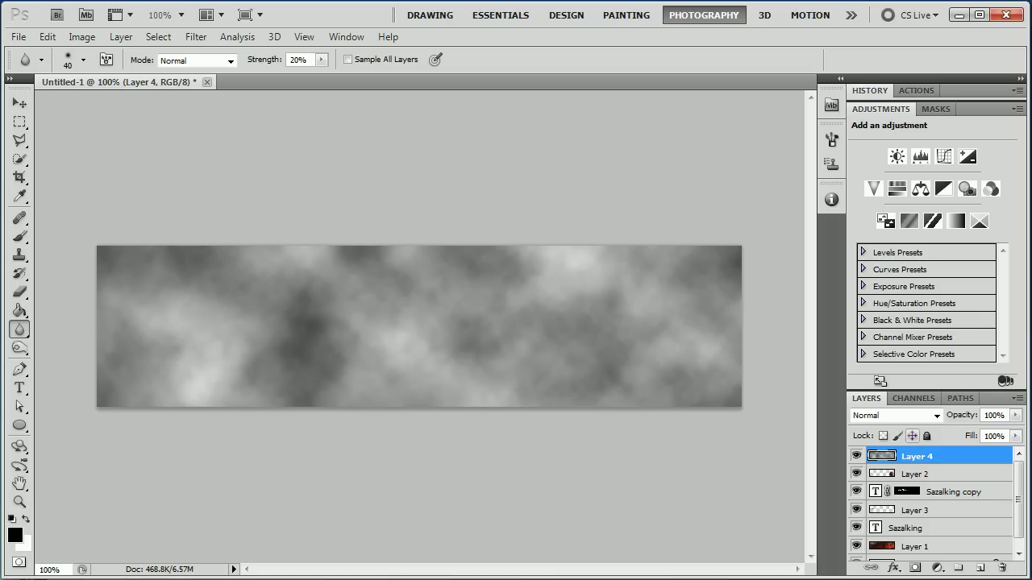
# - Set the clouds layer's blend mode to Screen and add a white layer mask to it
pyautogui.click(936, 416)
pyautogui.click(867, 137)
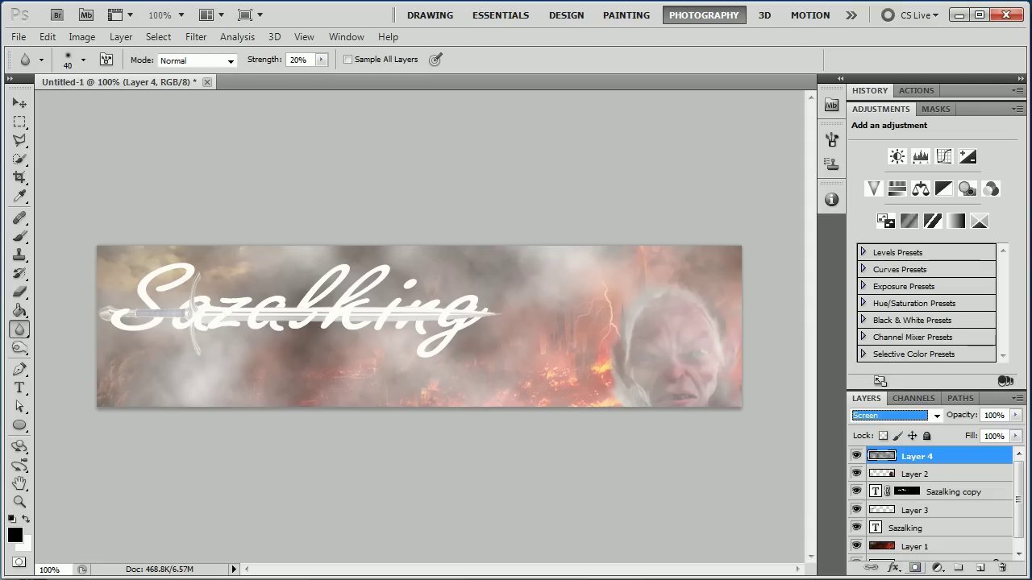
pyautogui.click(915, 568)
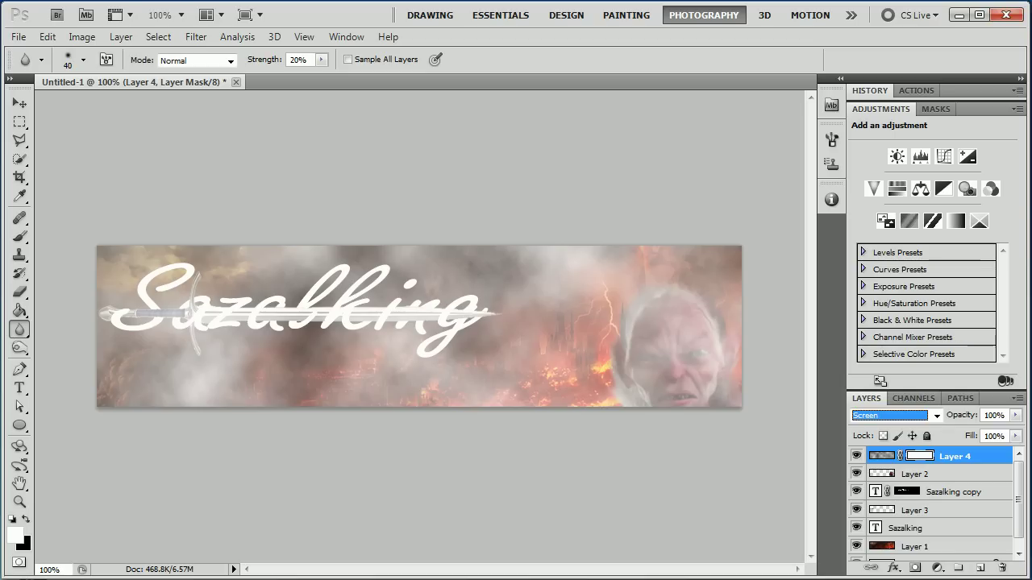
pyautogui.click(956, 491)
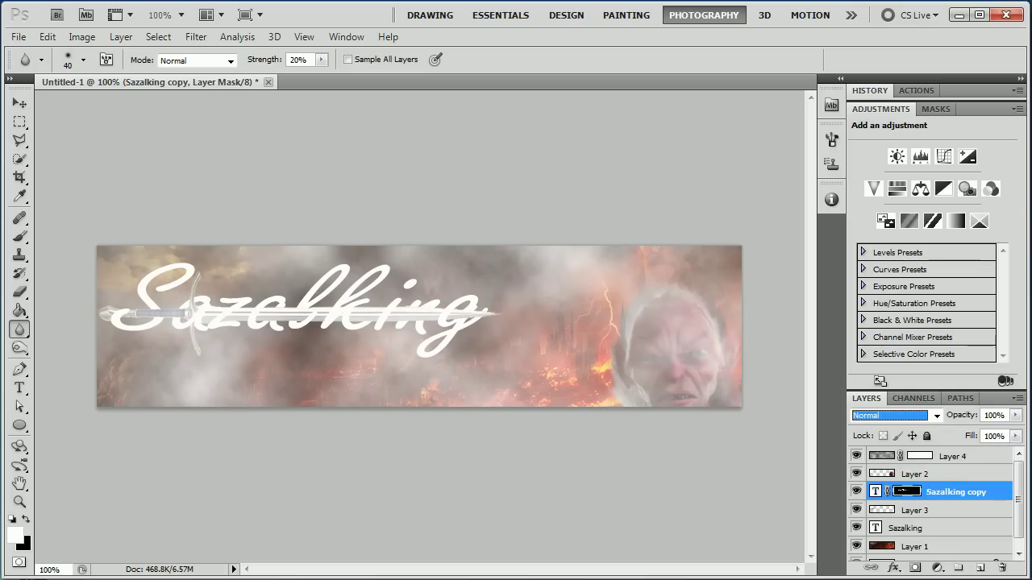
pyautogui.click(956, 456)
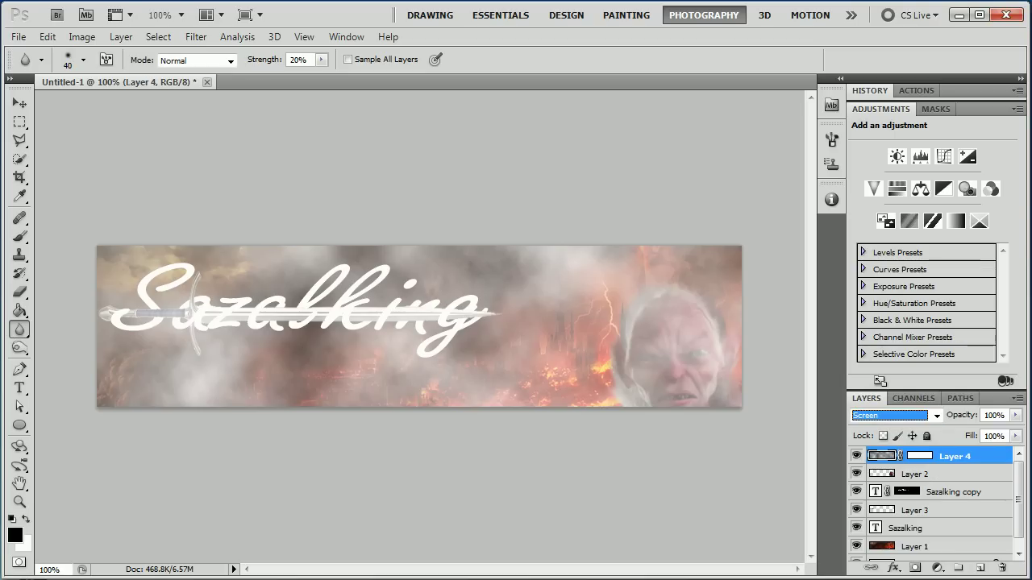
pyautogui.press('v')
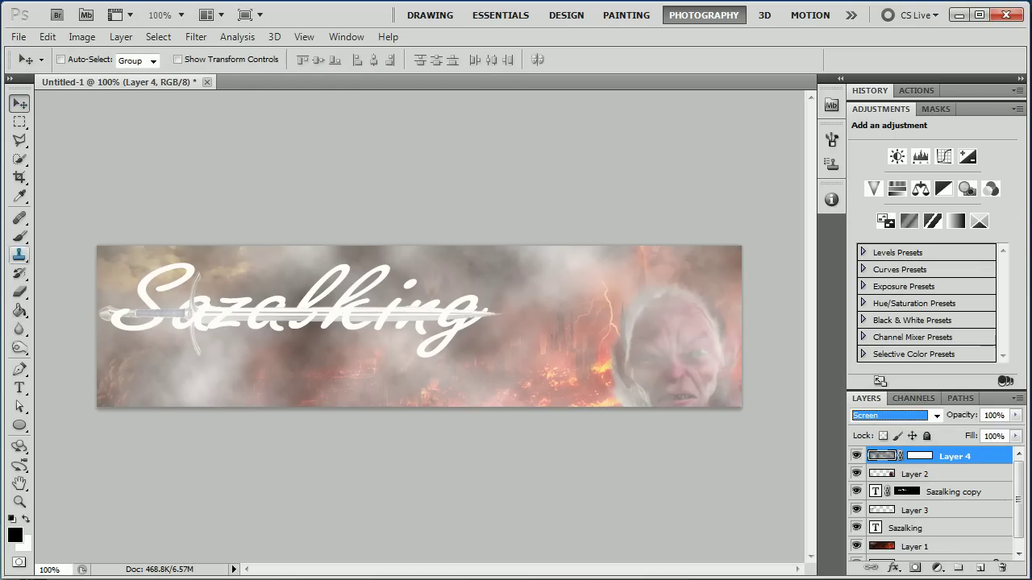
pyautogui.click(917, 474)
# - Try to fade the smoke over Gollum by painting black on Layer 4's mask with a 125 px brush at 50% opacity
pyautogui.click(20, 236)
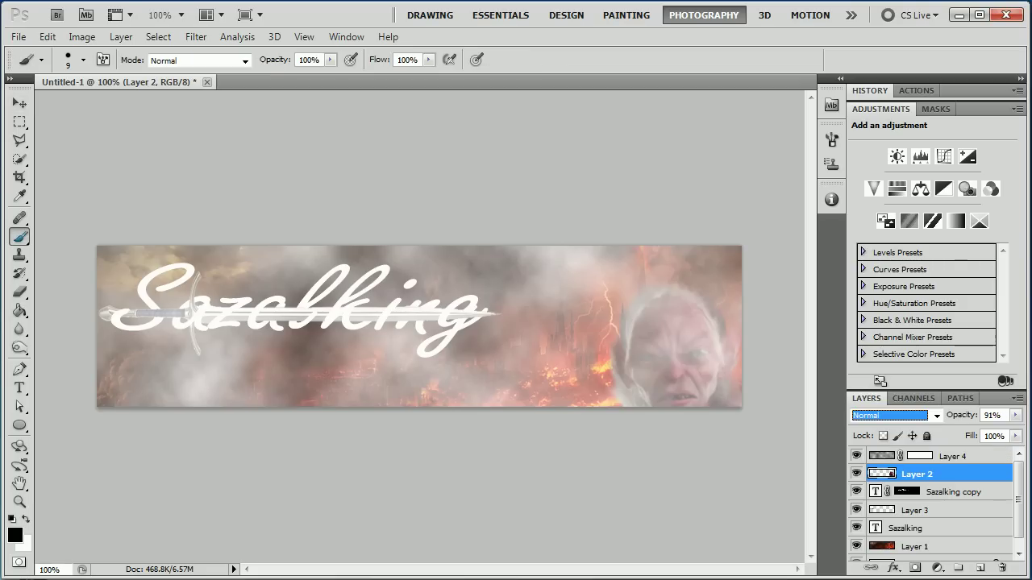
pyautogui.click(515, 367)
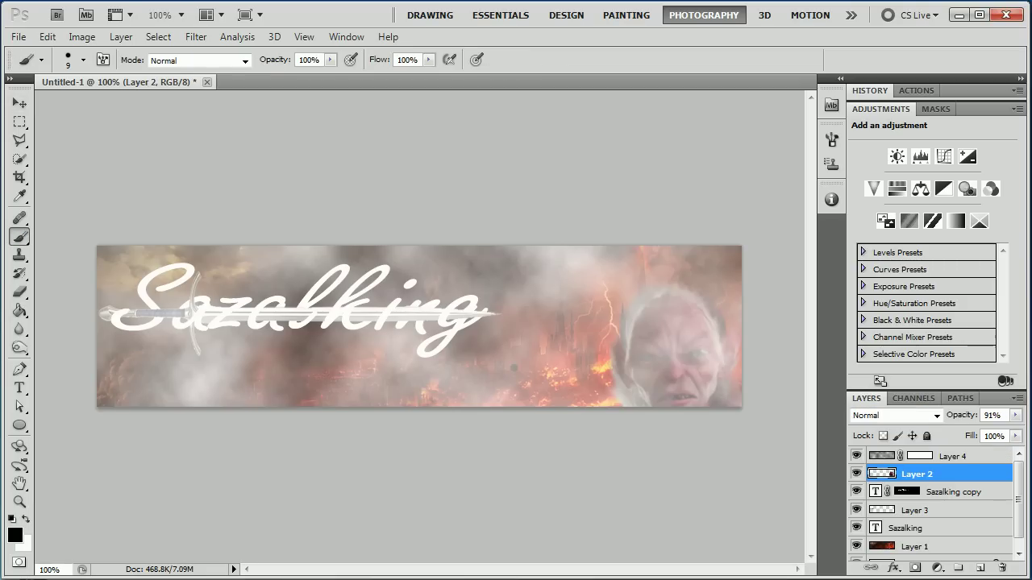
pyautogui.hotkey('ctrl', 'z')
pyautogui.click(955, 457)
pyautogui.click(920, 456)
pyautogui.press('x')
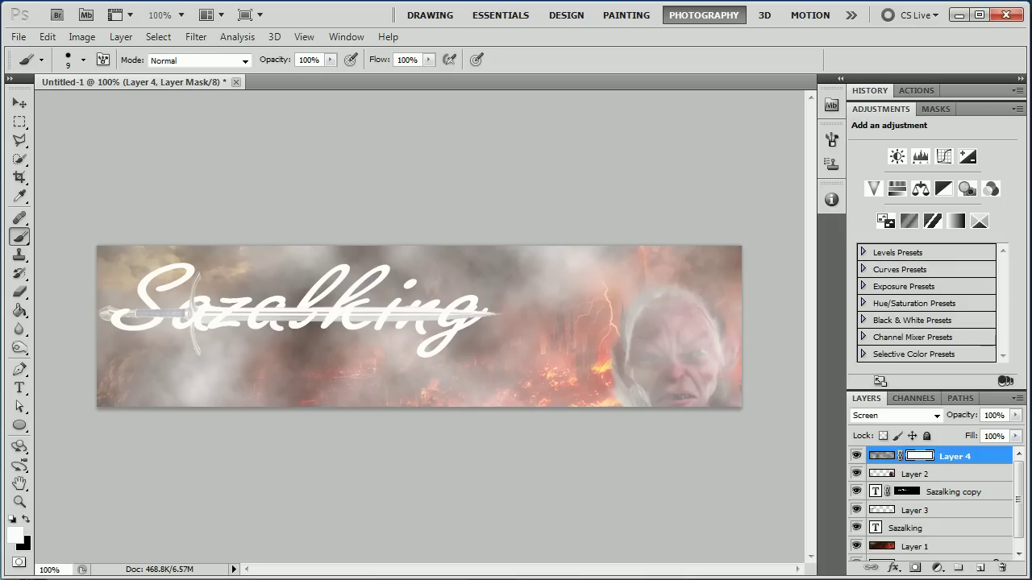
pyautogui.press(']')
pyautogui.press(']')
pyautogui.press(']')
pyautogui.press(']')
pyautogui.press(']')
pyautogui.press(']')
pyautogui.press(']')
pyautogui.press(']')
pyautogui.press(']')
pyautogui.press(']')
pyautogui.press(']')
pyautogui.press('5')
pyautogui.press('x')
pyautogui.moveTo(678, 362); pyautogui.dragTo(646, 366)
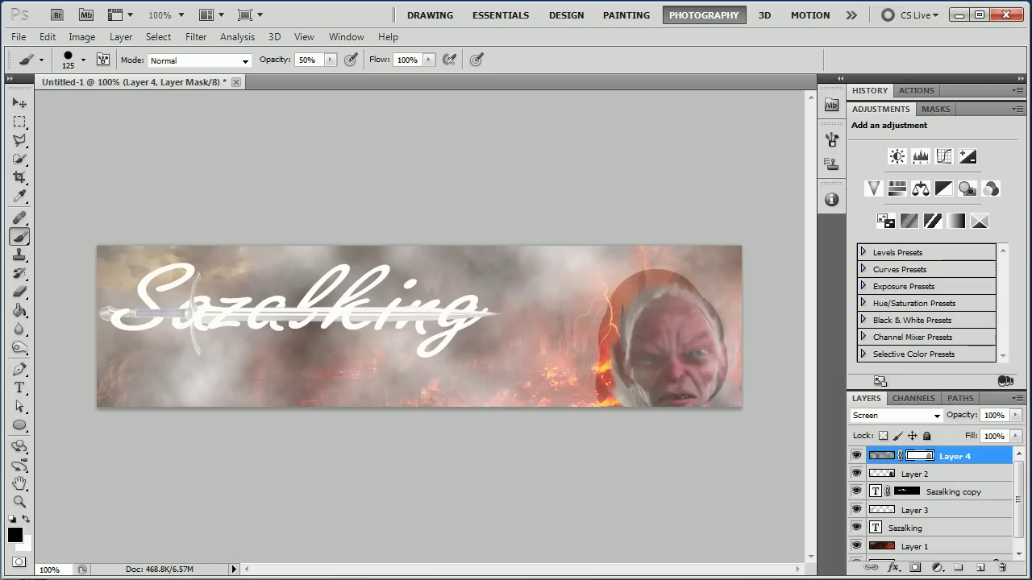
pyautogui.hotkey('ctrl', 'z')
# - Paint black on Layer 4's mask with a soft 100 px brush at 0% hardness to thin the smoke over Gollum, the fire and the title
pyautogui.click(83, 59)
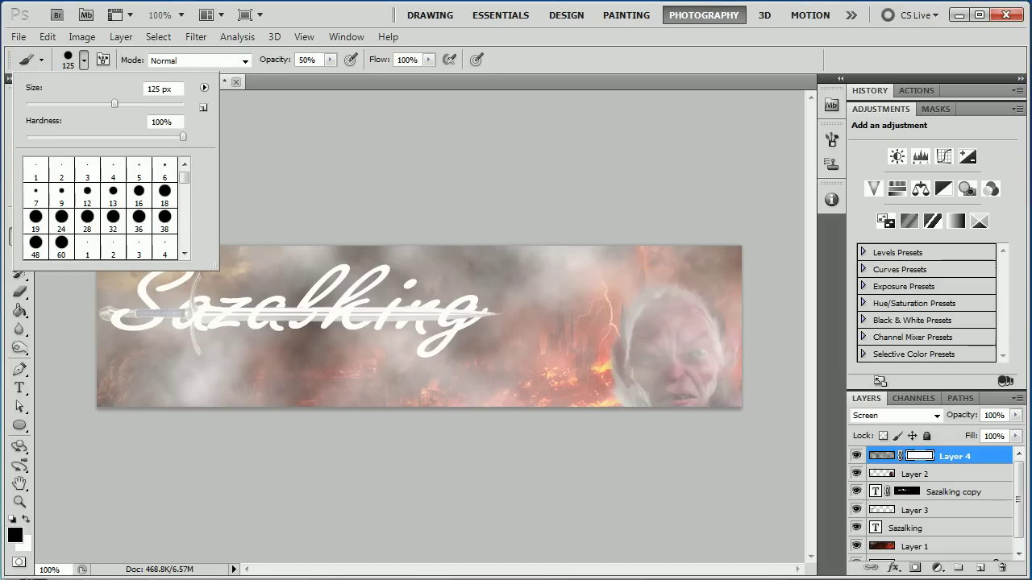
pyautogui.scroll(-4, 100, 208)
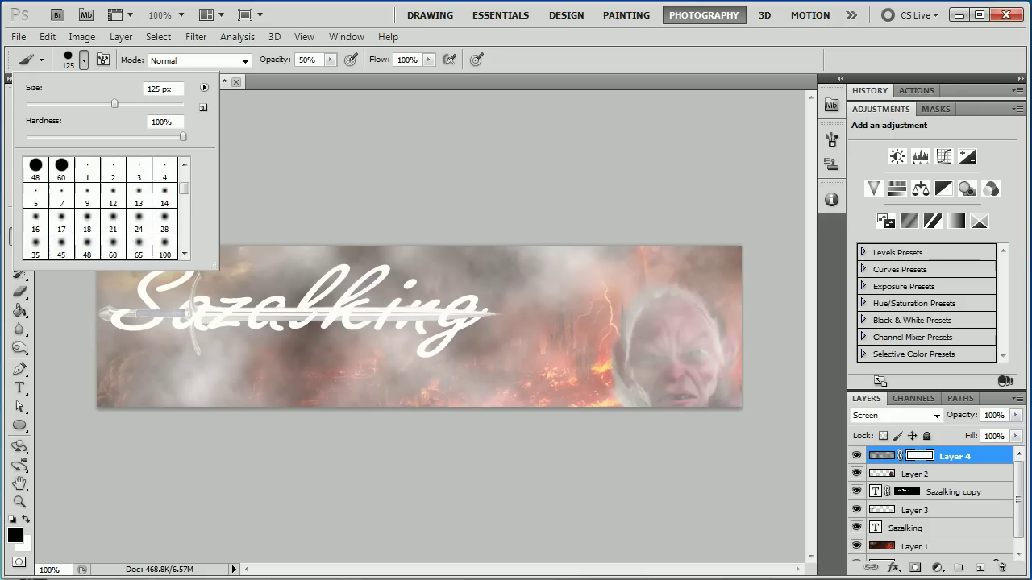
pyautogui.click(165, 208)
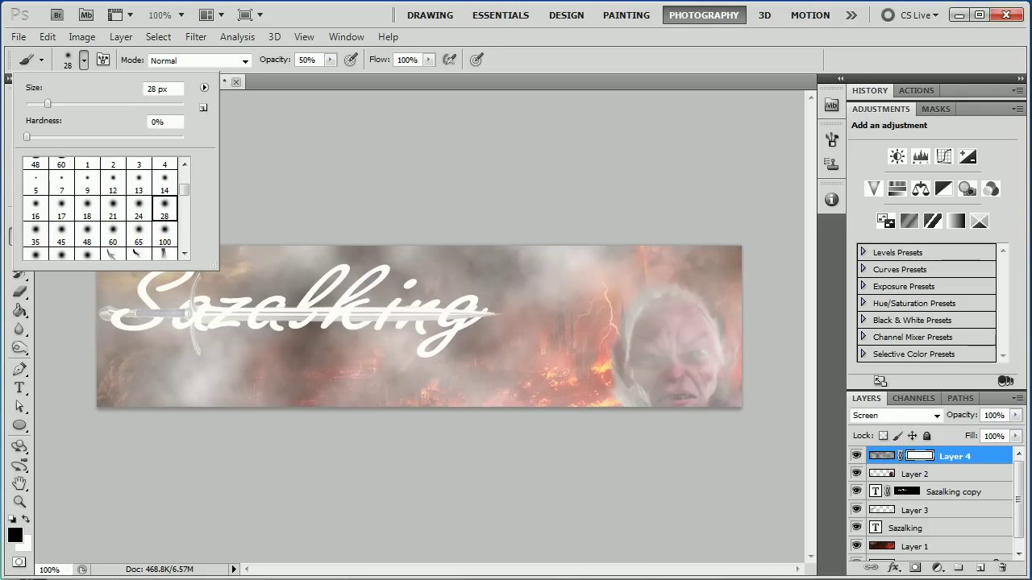
pyautogui.press('Return')
pyautogui.press(']')
pyautogui.press(']')
pyautogui.press(']')
pyautogui.press(']')
pyautogui.press(']')
pyautogui.press(']')
pyautogui.press(']')
pyautogui.press(']')
pyautogui.press(']')
pyautogui.press(']')
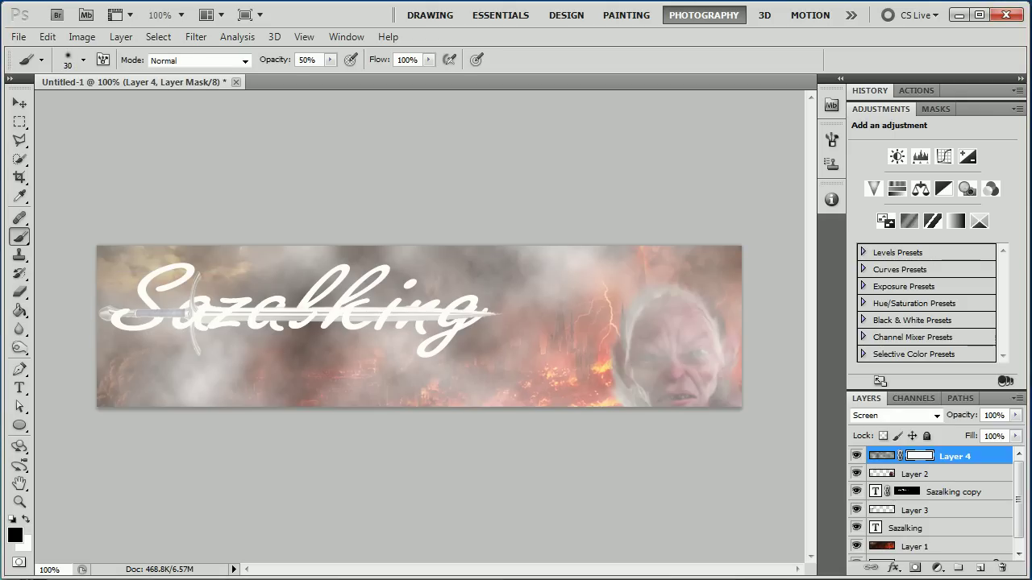
pyautogui.moveTo(699, 325)
pyautogui.mouseDown()
pyautogui.moveTo(634, 379)
pyautogui.moveTo(650, 315)
pyautogui.moveTo(744, 350)
pyautogui.moveTo(587, 392)
pyautogui.moveTo(171, 403)
pyautogui.mouseUp()
pyautogui.moveTo(582, 395)
pyautogui.mouseDown()
pyautogui.moveTo(579, 323)
pyautogui.moveTo(560, 343)
pyautogui.mouseUp()
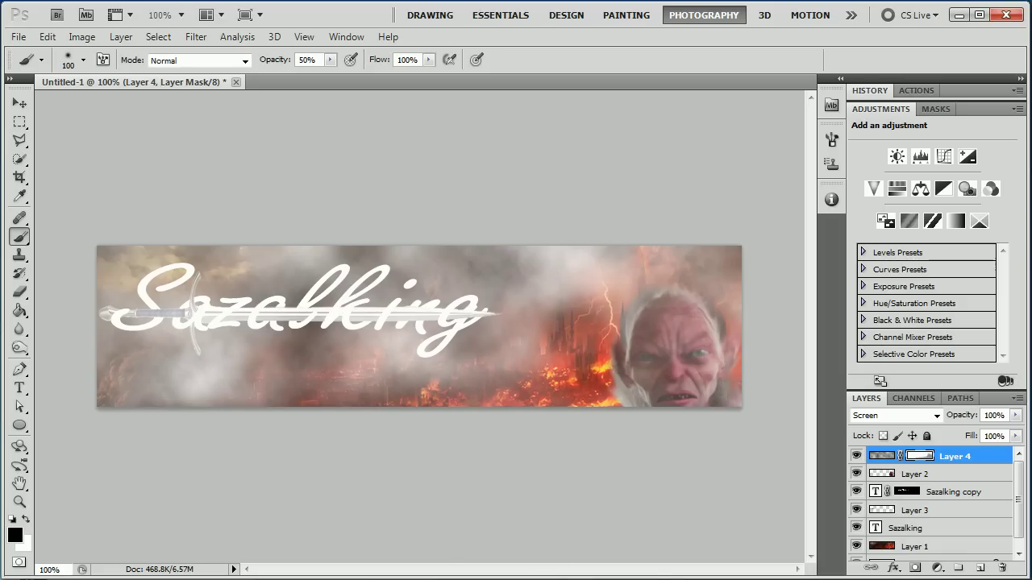
pyautogui.moveTo(468, 310)
pyautogui.mouseDown()
pyautogui.moveTo(165, 326)
pyautogui.moveTo(145, 318)
pyautogui.mouseUp()
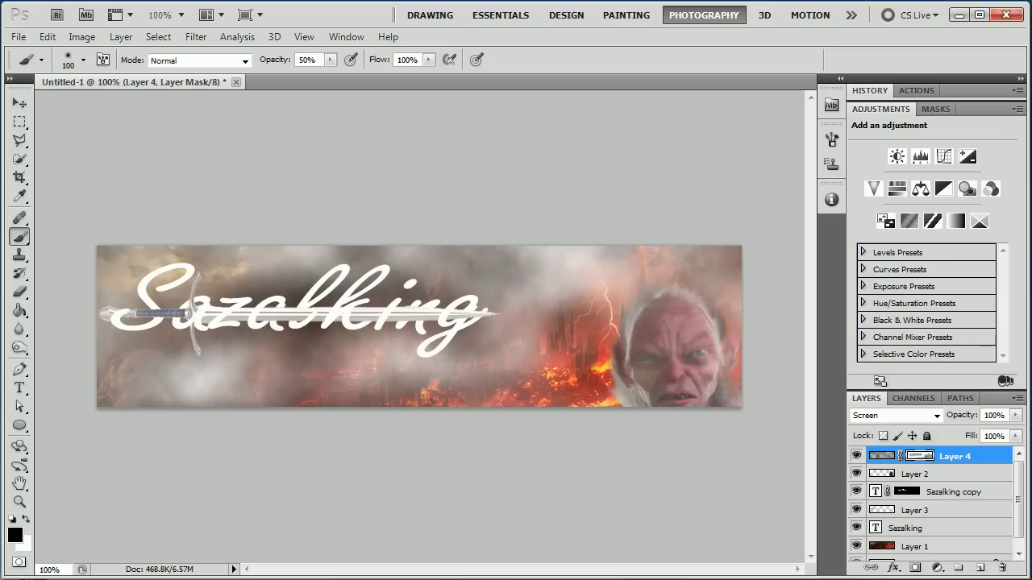
# - Add a new layer above Layer 4 and set the soft brush to 1 px
pyautogui.hotkey('ctrl', '+')
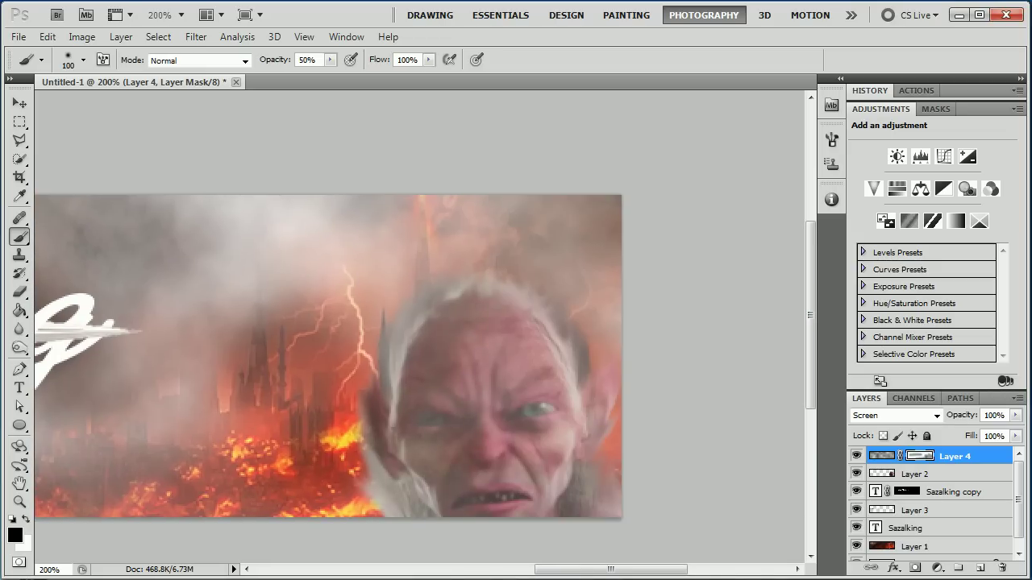
pyautogui.click(981, 567)
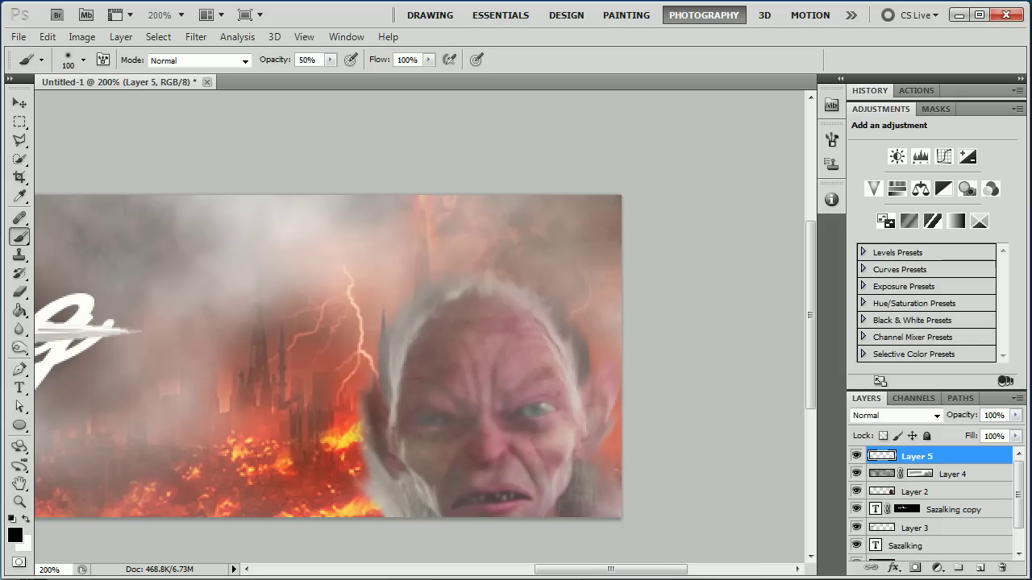
pyautogui.hotkey('ctrl', '+')
pyautogui.hotkey('ctrl', '+')
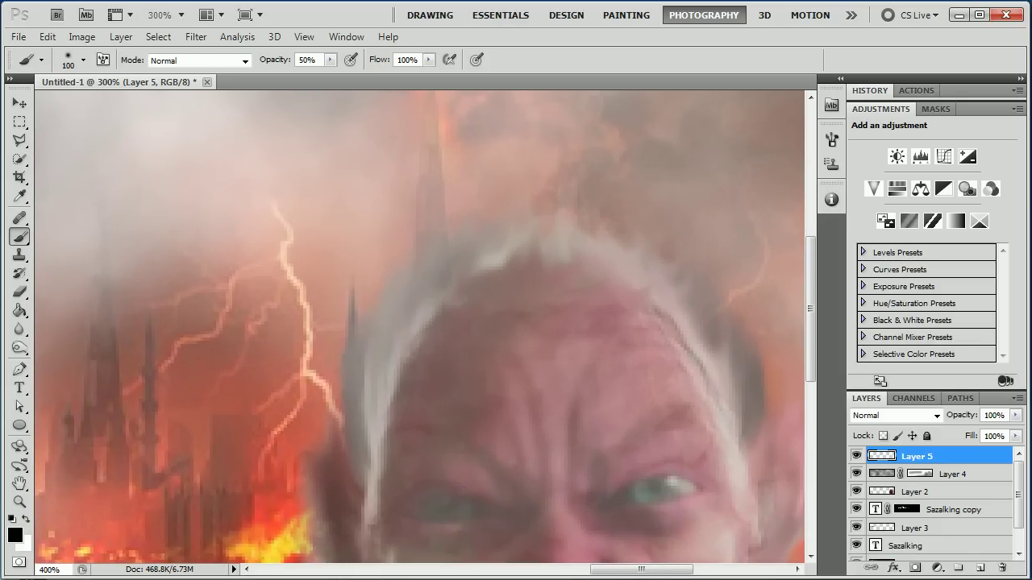
pyautogui.hotkey('ctrl', '+')
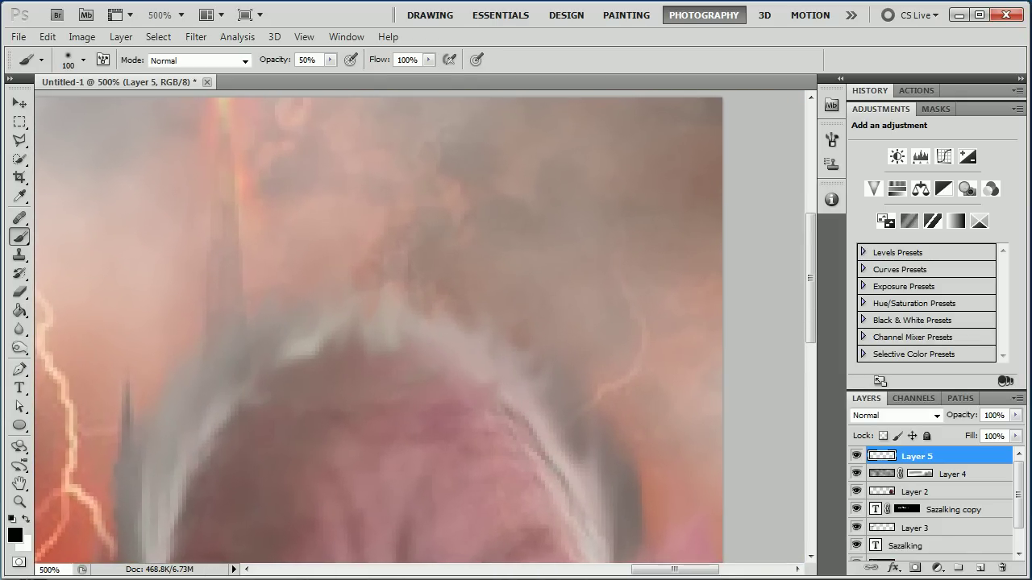
pyautogui.rightClick(481, 260)
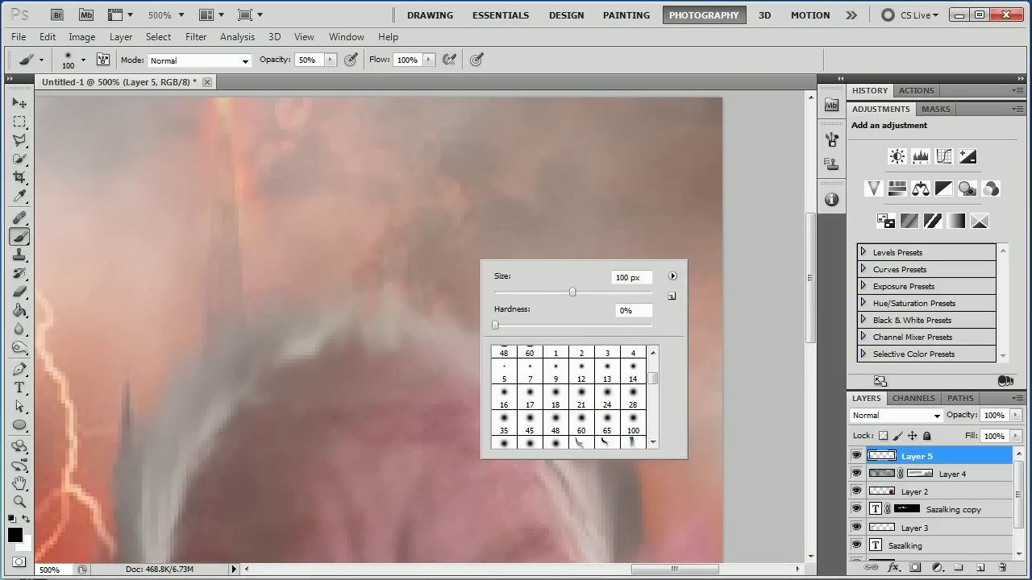
pyautogui.moveTo(572, 292); pyautogui.dragTo(495, 292)
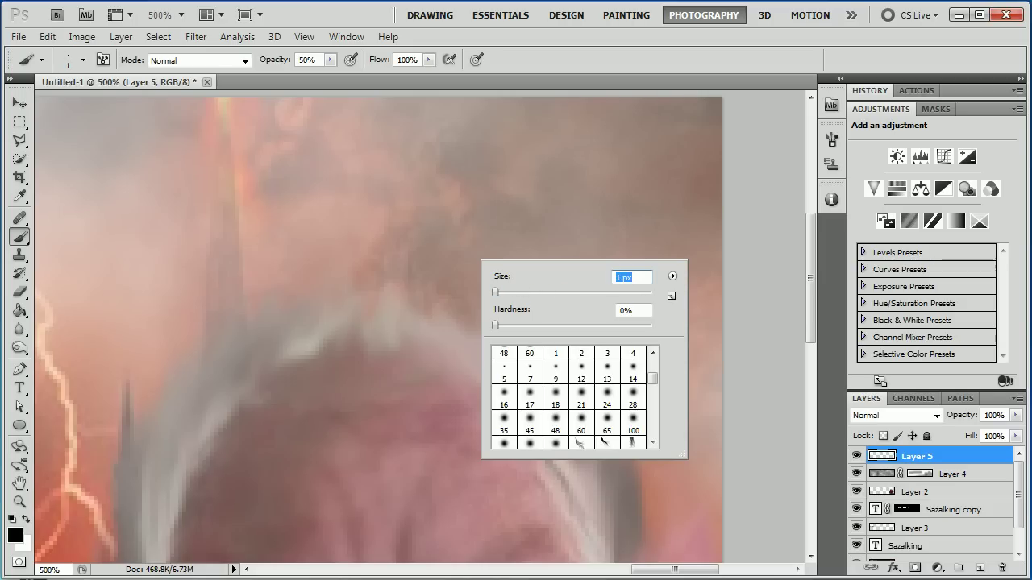
pyautogui.rightClick(639, 193)
# - Draw a small flock of black V-shaped birds on Layer 5 in the banner's upper-right sky above Gollum
pyautogui.click(635, 156)
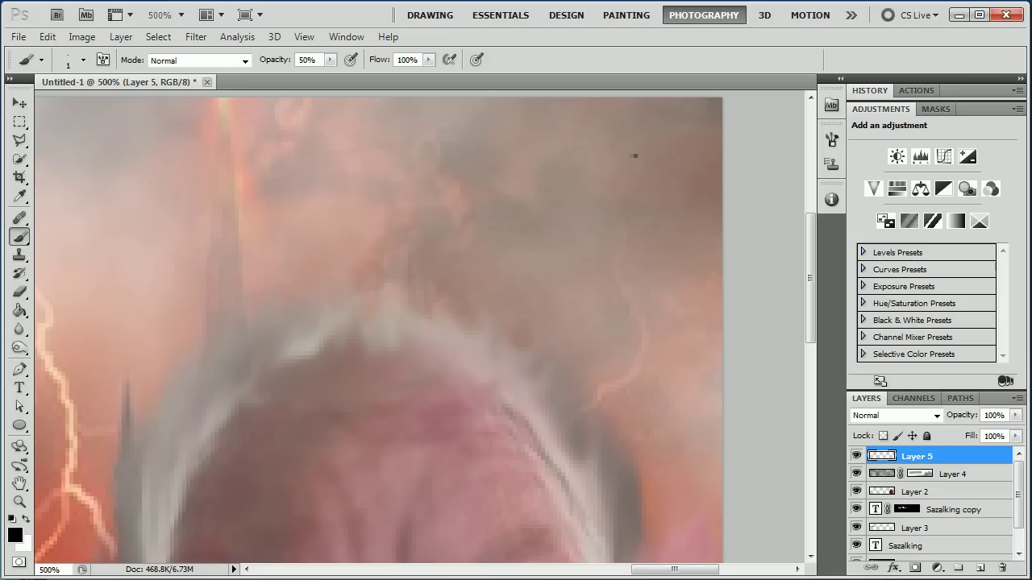
pyautogui.hotkey('ctrl', 'z')
pyautogui.moveTo(634, 146); pyautogui.dragTo(674, 151)
pyautogui.moveTo(669, 152)
pyautogui.mouseDown()
pyautogui.moveTo(679, 152)
pyautogui.moveTo(672, 133)
pyautogui.moveTo(691, 127)
pyautogui.mouseUp()
pyautogui.moveTo(609, 127); pyautogui.dragTo(655, 127)
pyautogui.moveTo(677, 171)
pyautogui.mouseDown()
pyautogui.moveTo(710, 185)
pyautogui.moveTo(721, 170)
pyautogui.moveTo(694, 160)
pyautogui.moveTo(711, 158)
pyautogui.moveTo(718, 138)
pyautogui.mouseUp()
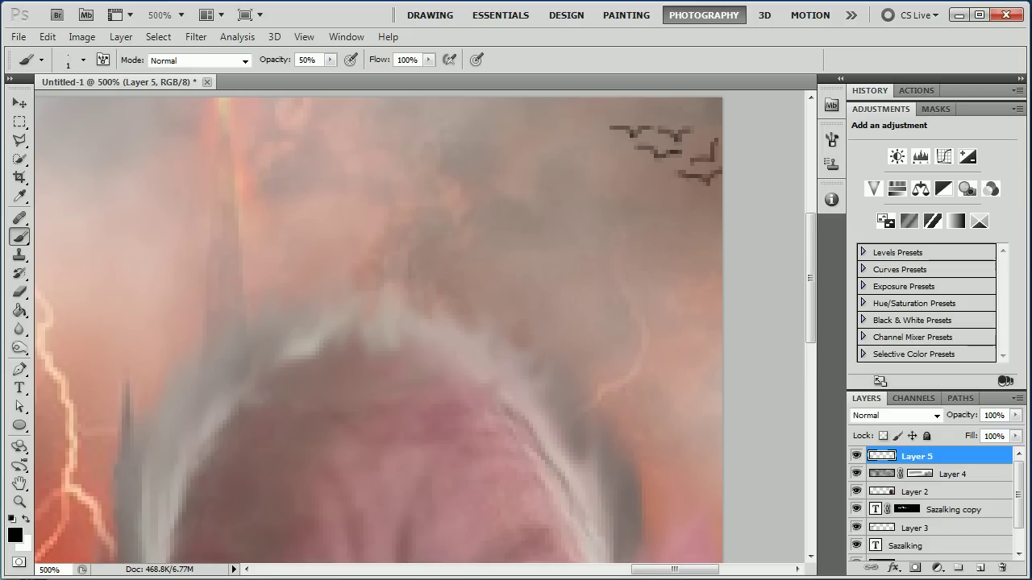
pyautogui.hotkey('ctrl', '-')
pyautogui.hotkey('ctrl', '-')
pyautogui.hotkey('ctrl', '-')
pyautogui.hotkey('ctrl', '-')
pyautogui.hotkey('ctrl', '-')
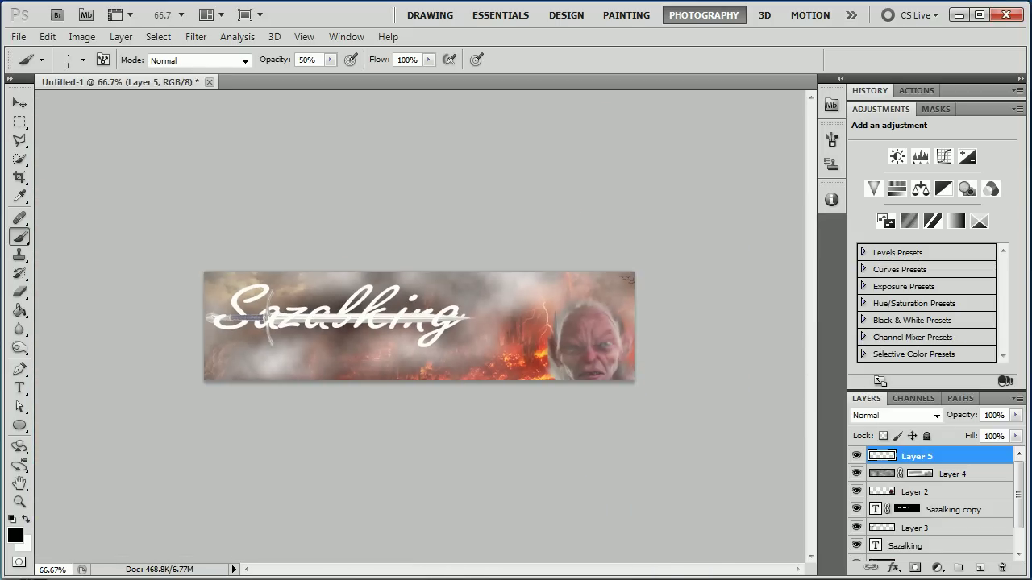